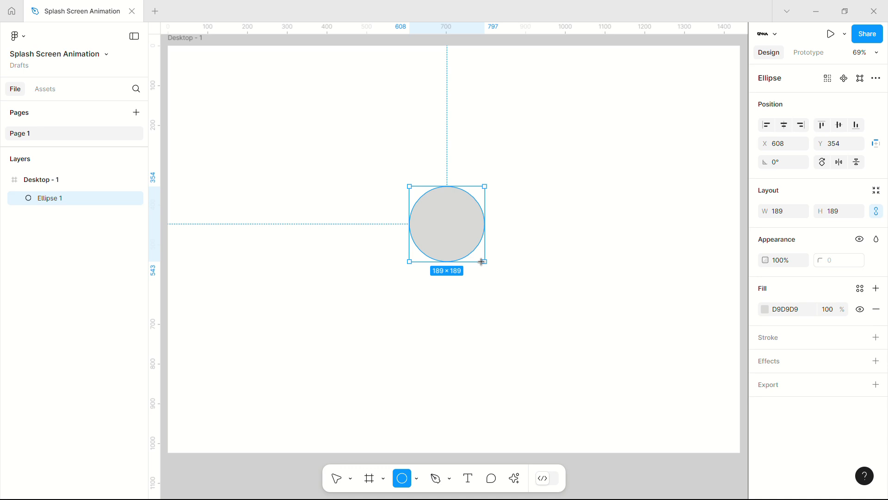
Draw a circle about 158 × 158 in the Desktop - 1 frame and centre it horizontally and vertically.
drag(481, 262, 476, 248)
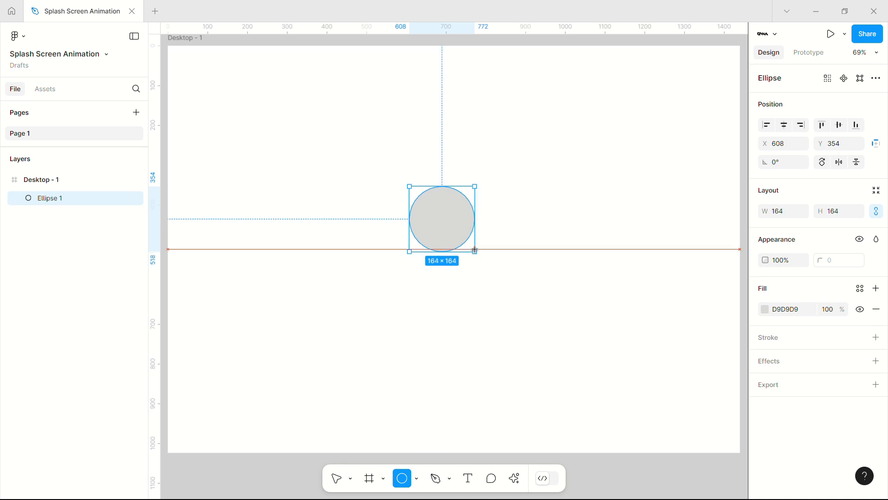
drag(449, 216, 460, 251)
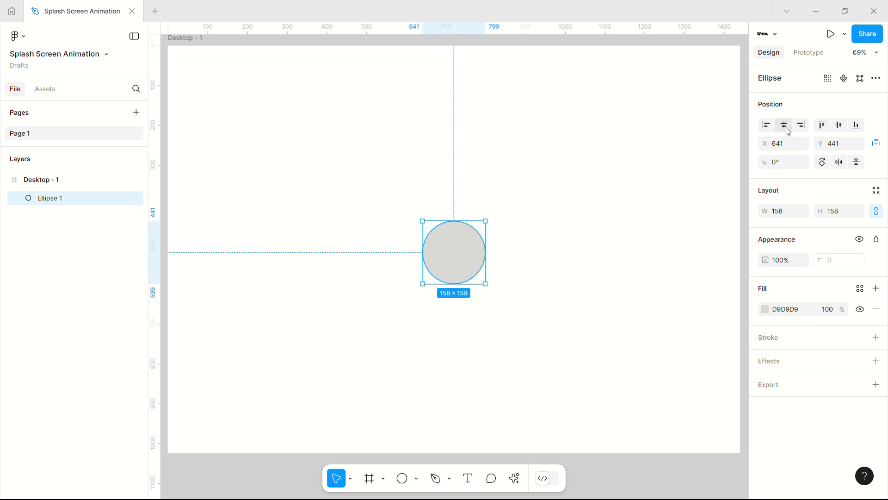
click(839, 125)
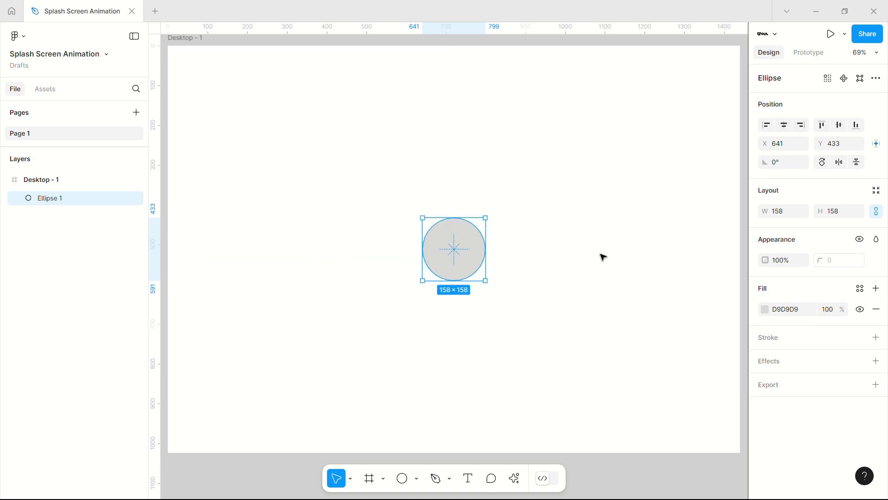
Find the uiGradients plugin among the plugins and widgets and run it on the selected circle.
click(513, 477)
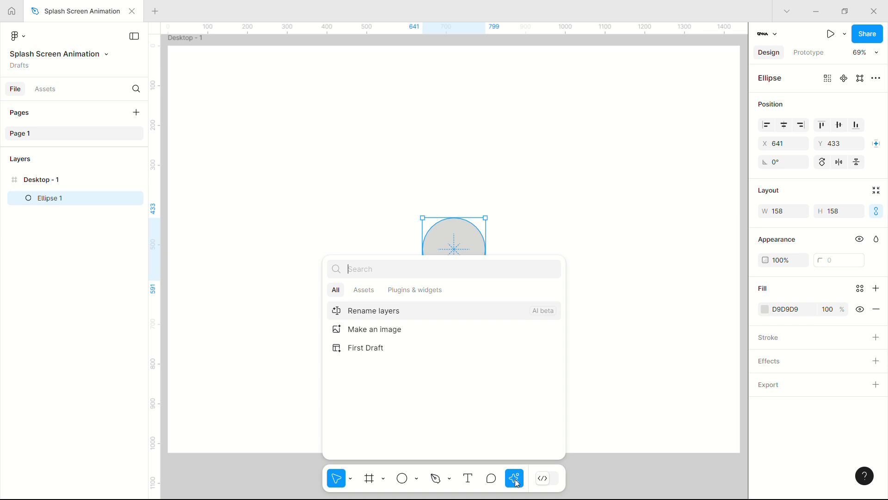
click(428, 294)
text(u)
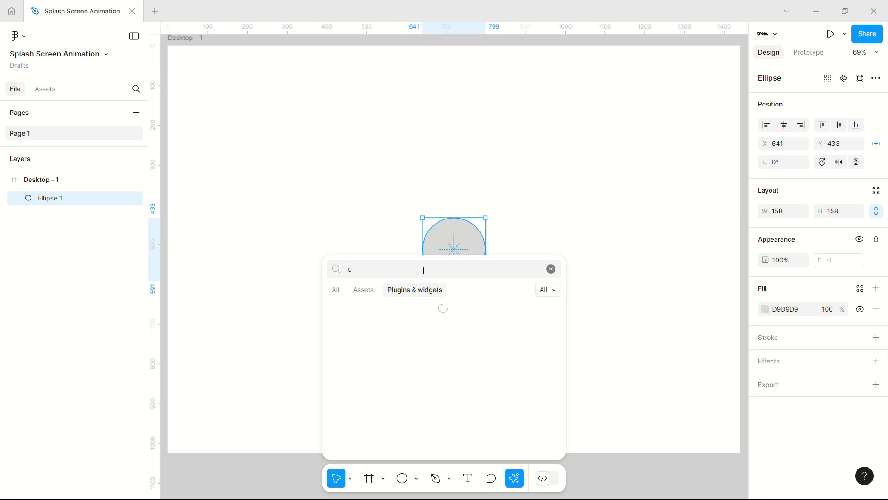
text(iF)
key(BackSpace)
text(G)
click(354, 330)
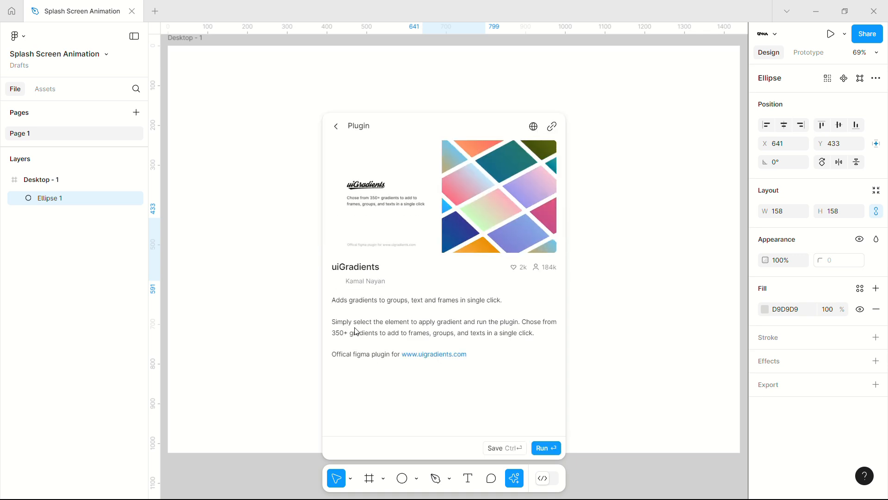
click(545, 448)
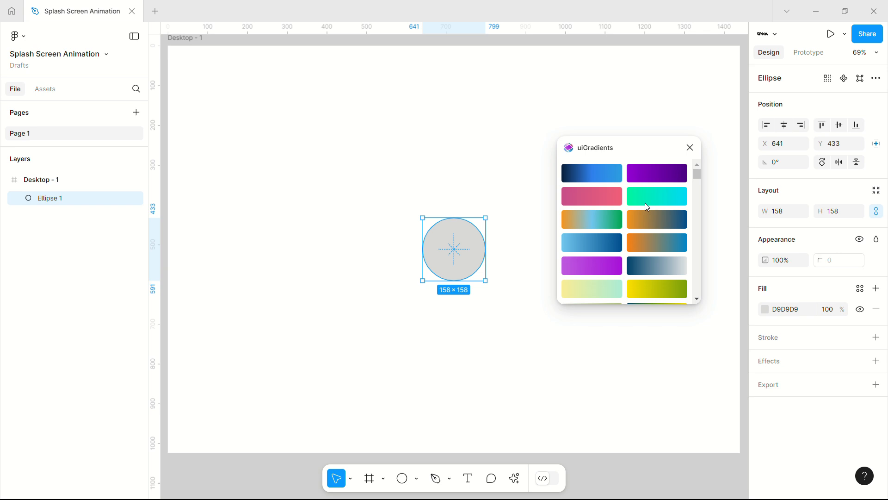
Apply the red-orange to amber linear gradient from uiGradients to the circle and close the plugin.
scroll(646, 207, down, 5)
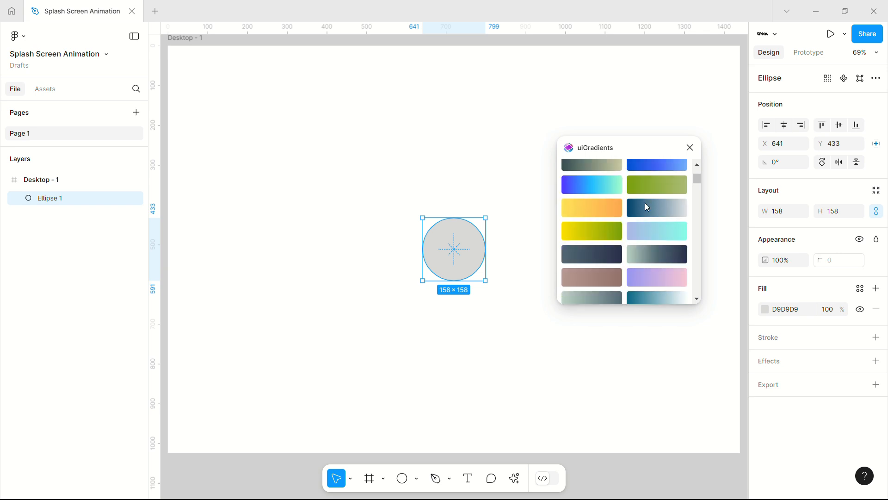
scroll(647, 207, down, 3)
scroll(647, 207, down, 2)
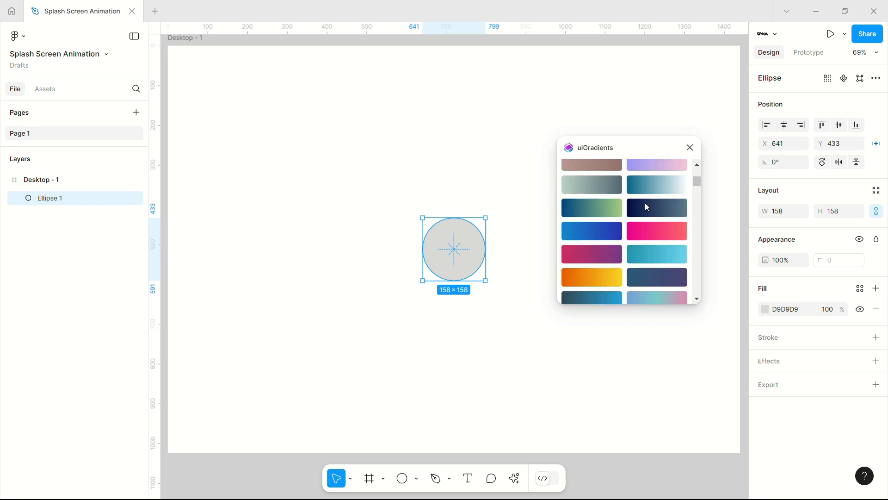
scroll(646, 207, down, 5)
scroll(647, 207, down, 5)
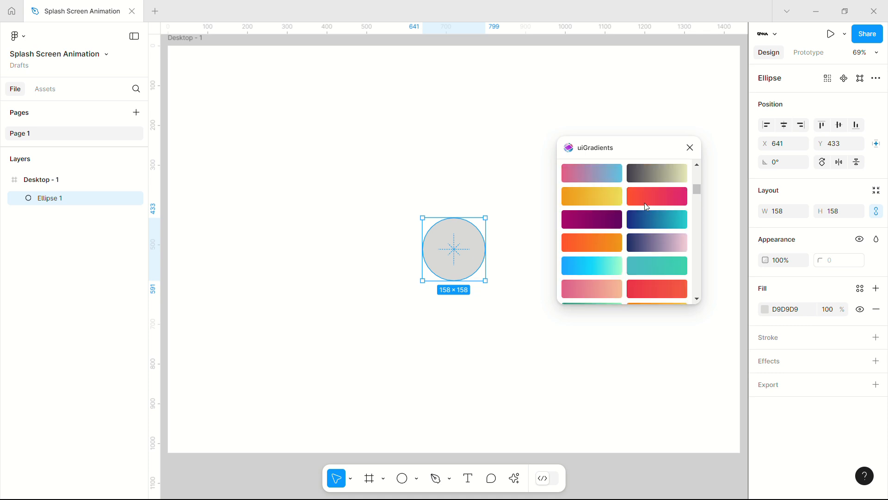
click(591, 242)
scroll(632, 224, down, 2)
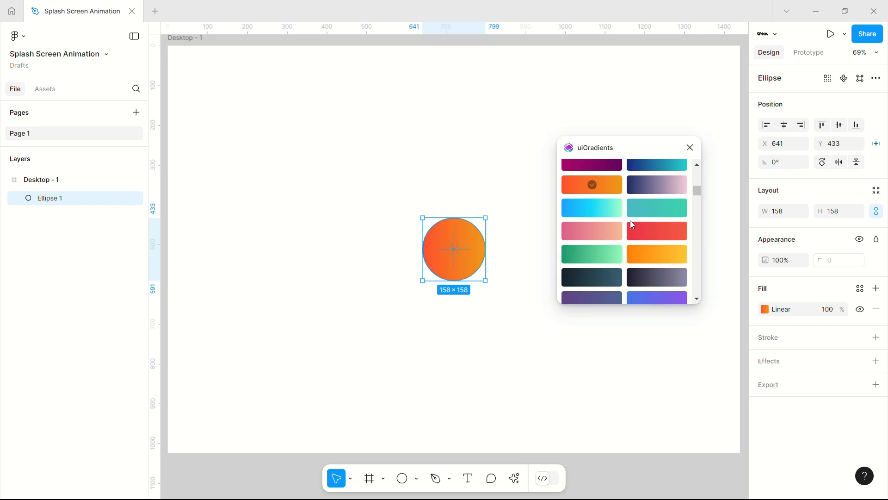
click(689, 147)
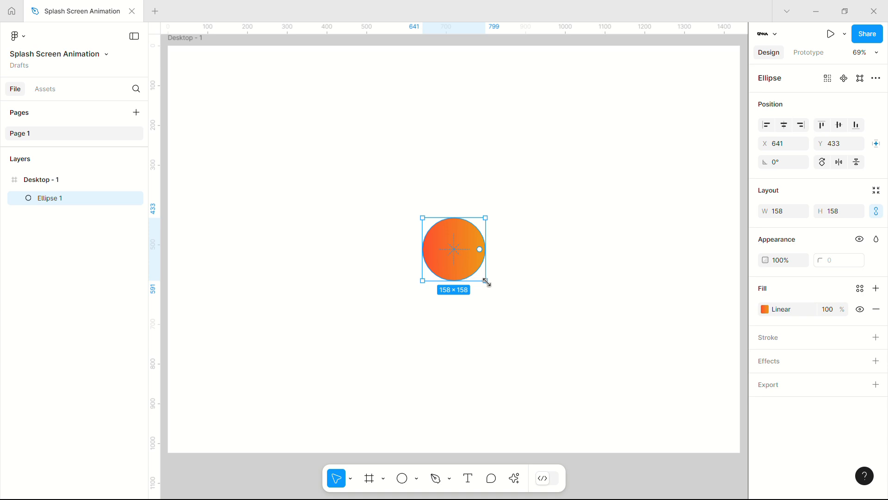
Duplicate the Desktop - 1 frame with its circle and place the copy directly to its right.
click(546, 267)
scroll(545, 267, down, 3)
scroll(545, 267, right, 1)
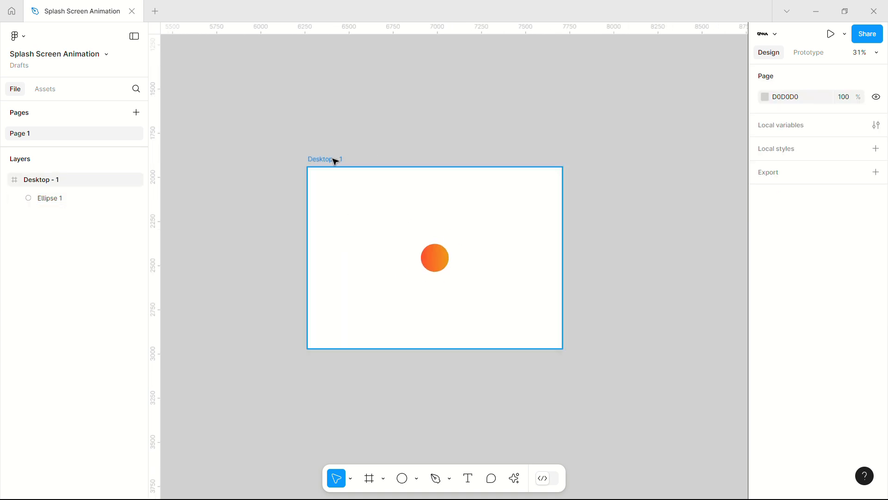
drag(335, 161, 611, 163)
scroll(465, 247, right, 2)
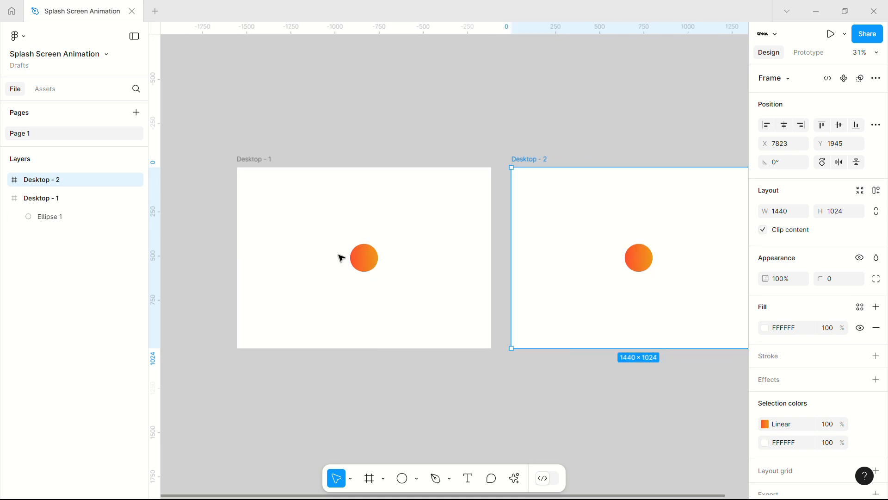
Enlarge the circle in Desktop - 1 to about 1830 × 1830 and centre it so it covers the whole frame.
click(369, 259)
drag(378, 271, 528, 474)
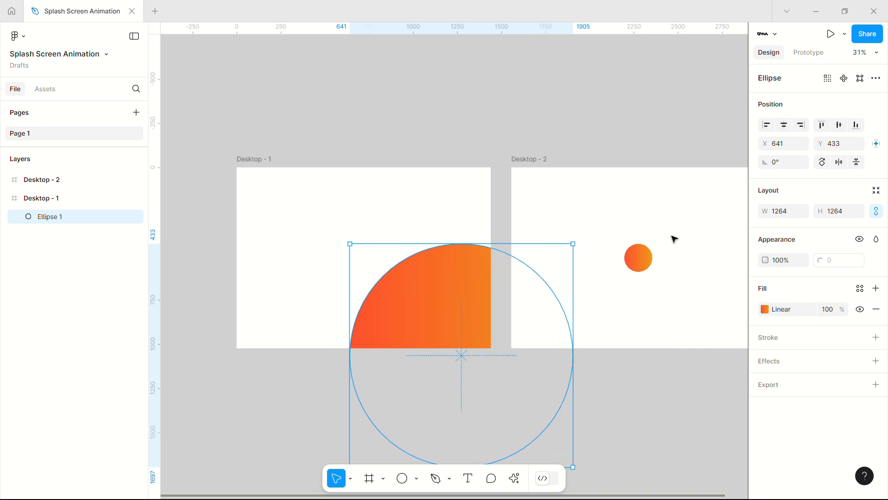
click(785, 125)
click(839, 124)
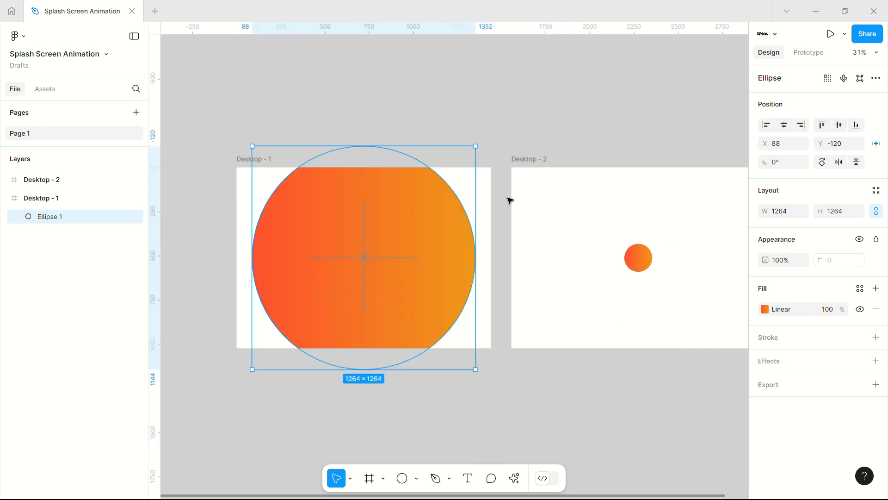
drag(482, 373, 577, 468)
click(784, 125)
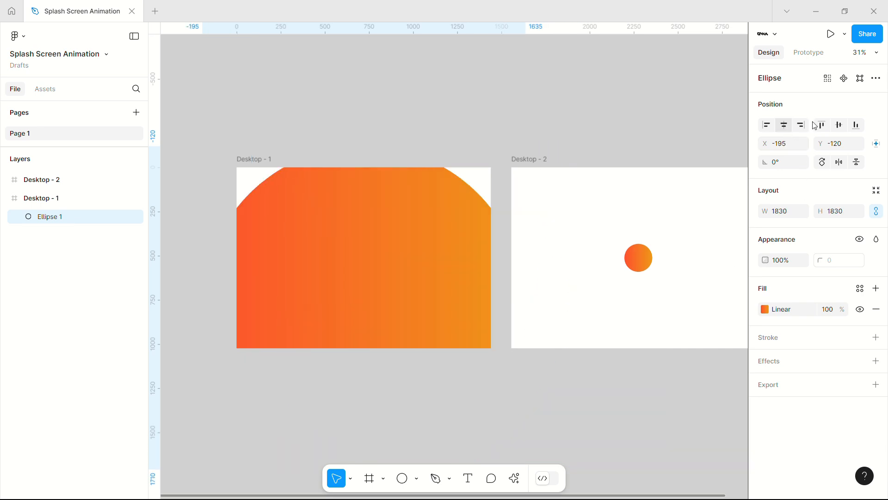
click(839, 124)
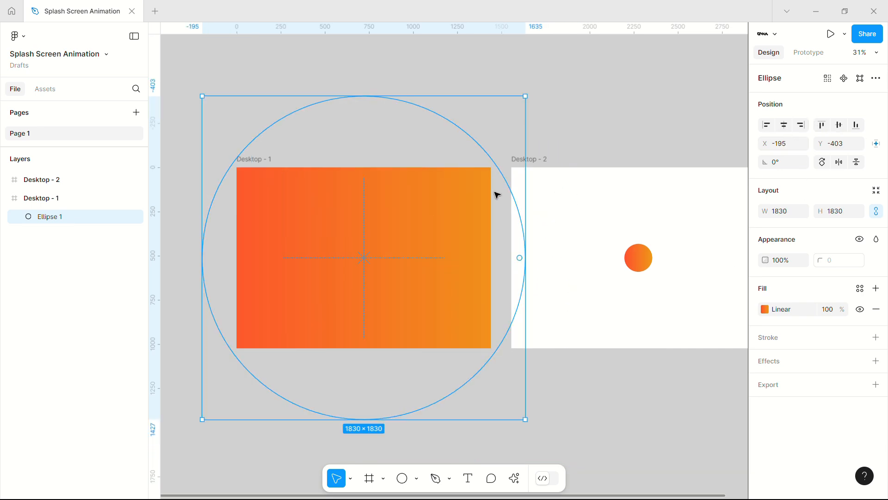
Set the opacity of the enlarged circle in Desktop - 1 to 0% and deselect it.
click(778, 261)
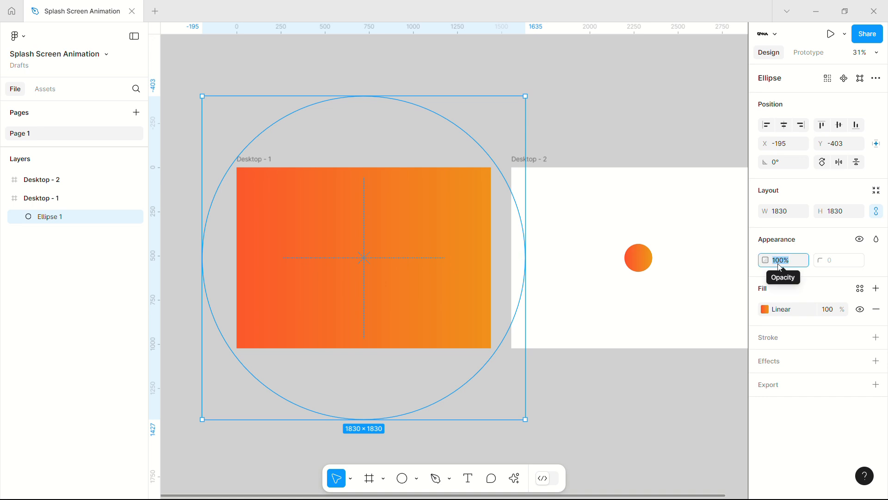
text(0)
key(Return)
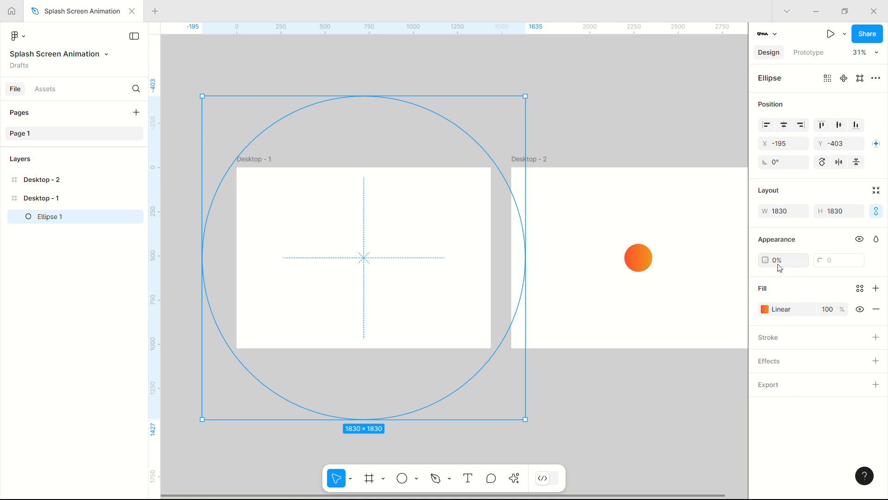
click(594, 404)
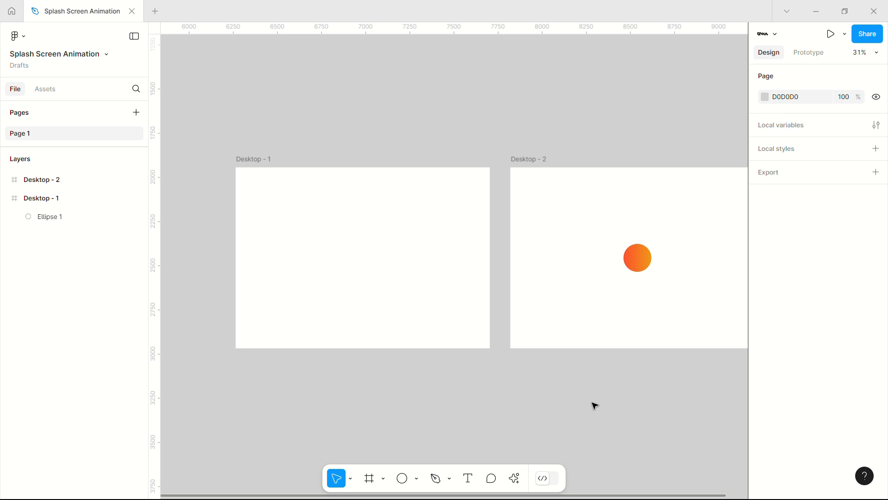
Rotate the circle in the Desktop - 2 frame to 180° so its gradient direction is reversed.
scroll(463, 277, right, 5)
click(323, 158)
click(439, 262)
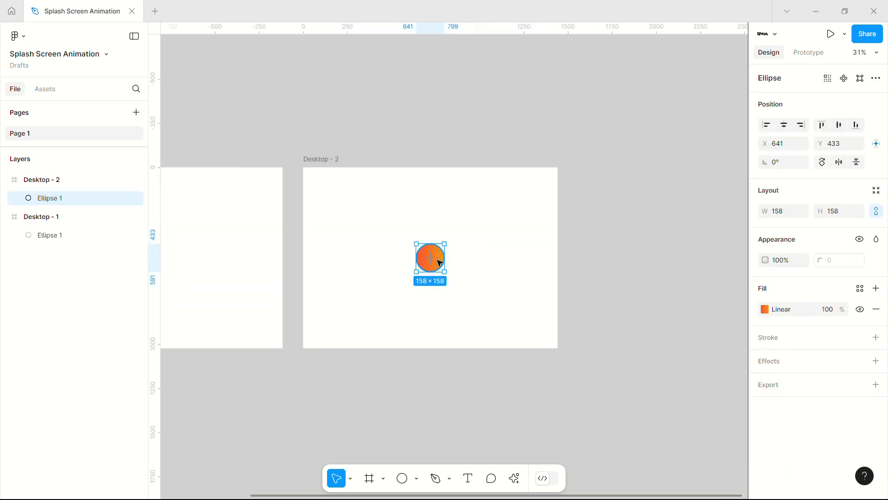
scroll(446, 248, up, 3)
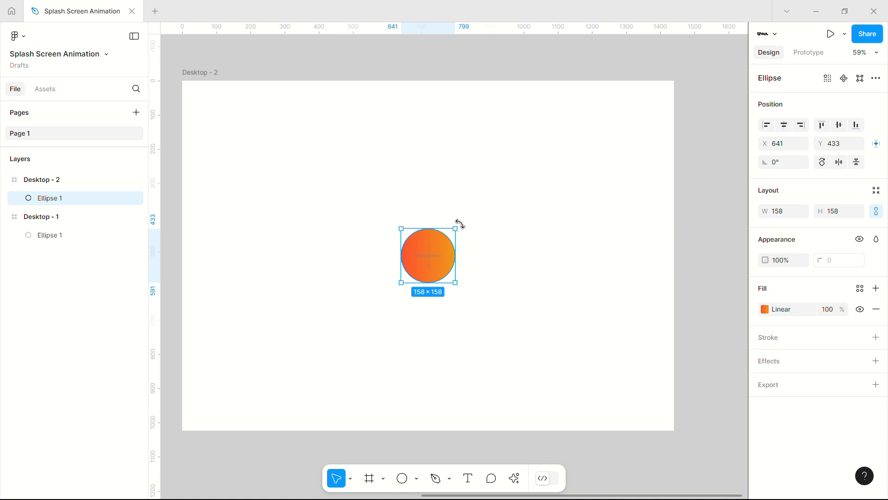
drag(460, 224, 392, 214)
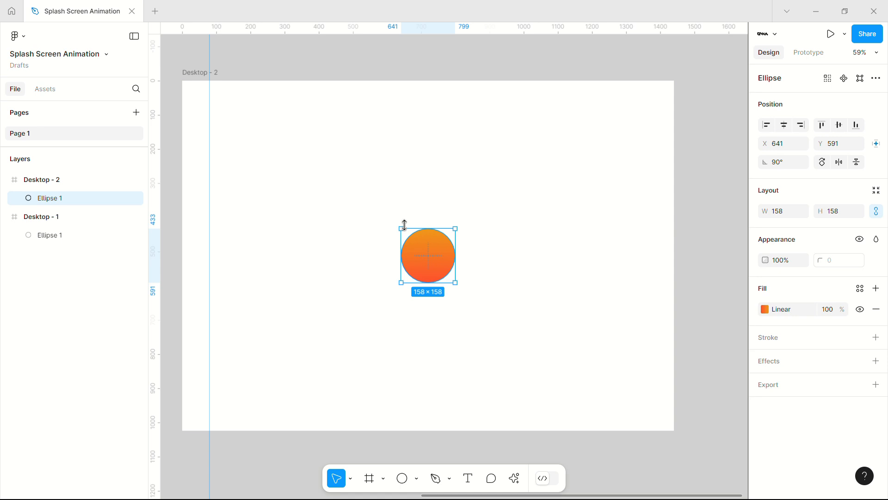
drag(393, 227, 414, 272)
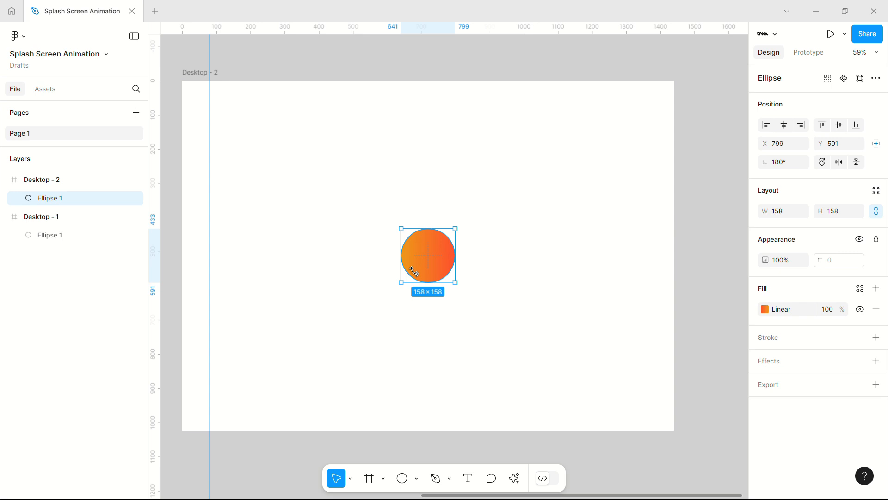
click(778, 162)
click(714, 229)
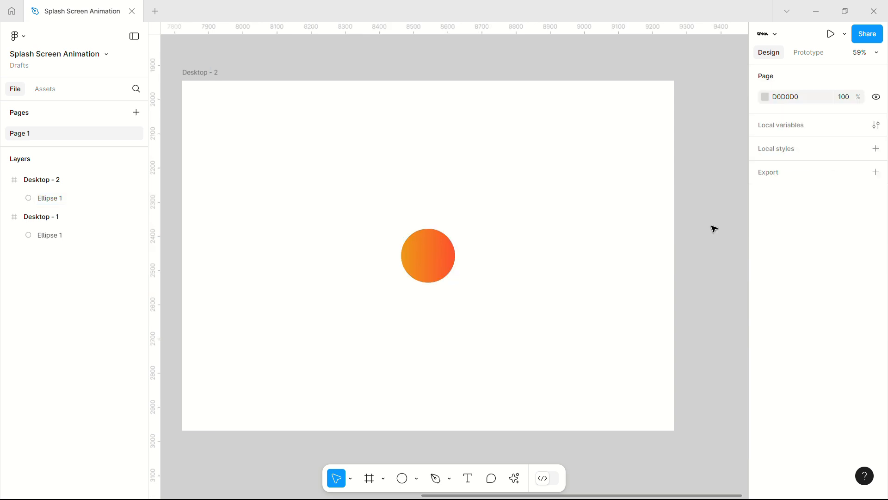
Duplicate the Desktop - 2 frame with its rotated circle and place the copy directly to its right.
scroll(714, 228, down, 5)
scroll(714, 228, right, 2)
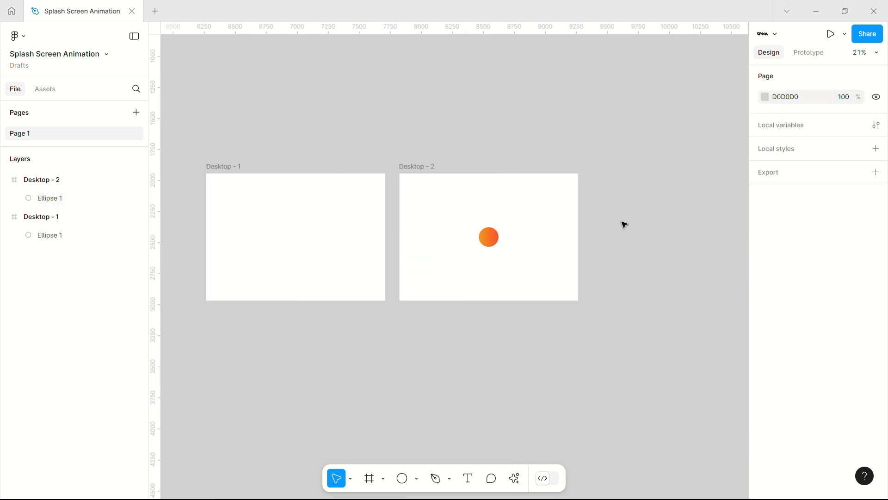
click(423, 167)
drag(422, 166, 617, 169)
scroll(582, 213, right, 3)
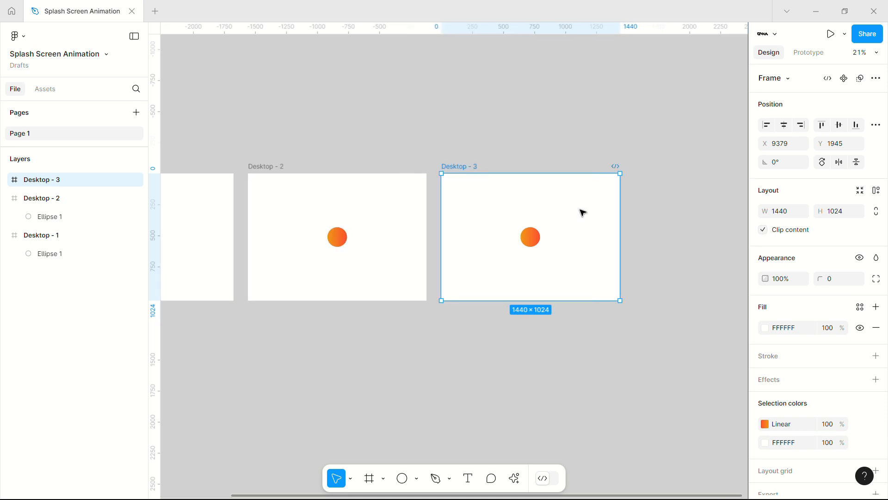
Shrink the circle in the Desktop - 3 frame to about 38 × 38 and centre it in the frame.
scroll(582, 212, left, 1)
ctrl+scroll(583, 212, up, 4)
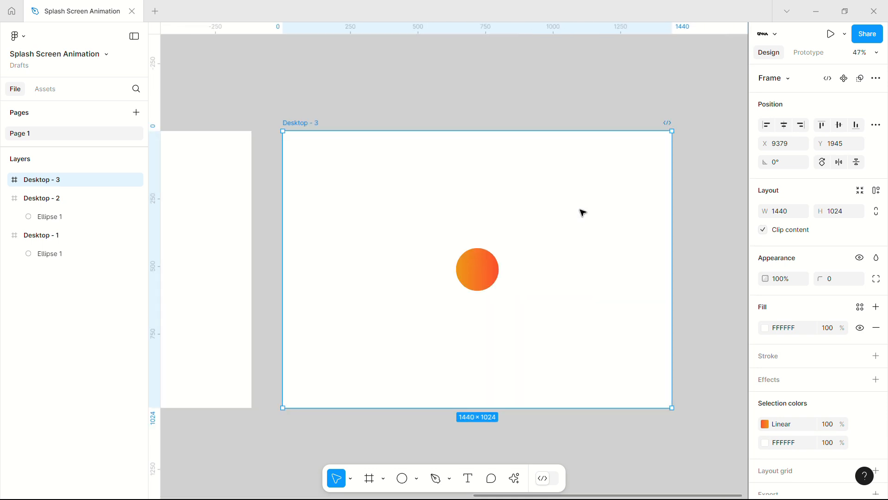
scroll(583, 212, left, 3)
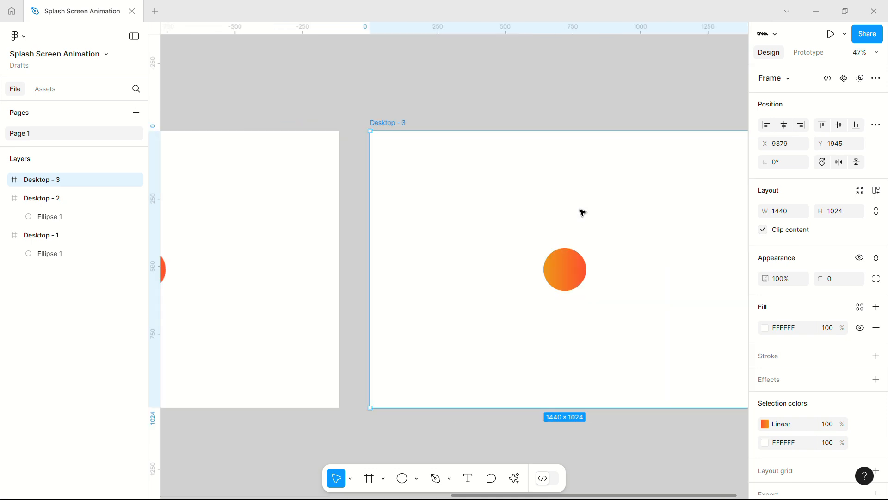
click(568, 252)
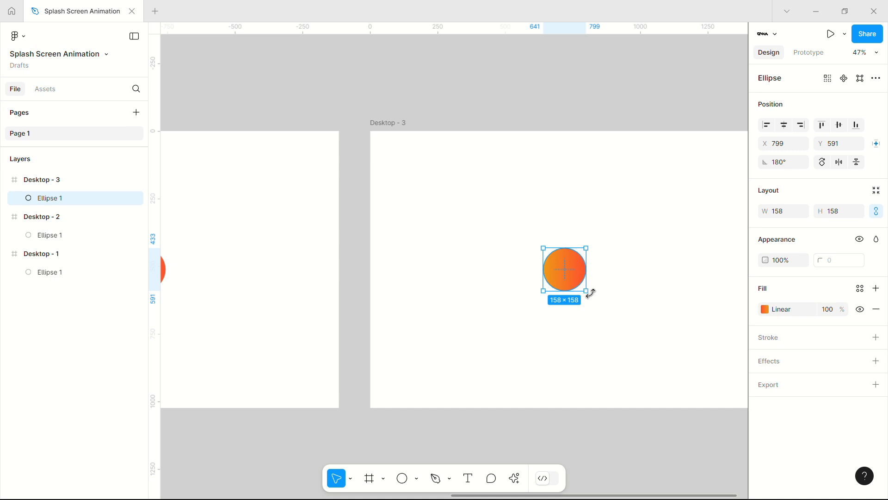
drag(590, 293, 554, 258)
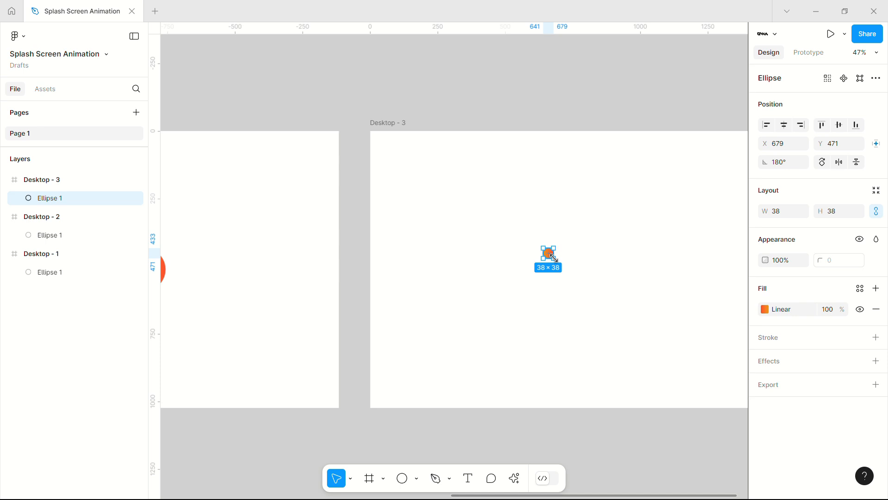
click(785, 129)
click(839, 125)
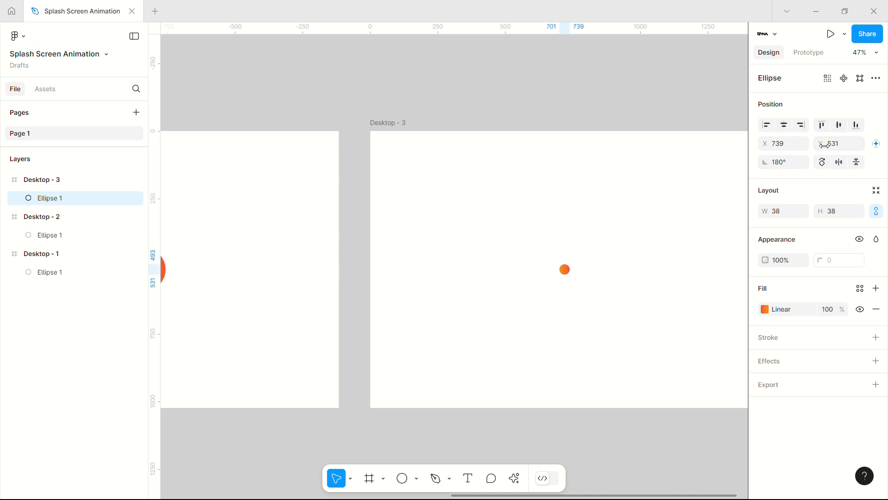
Add the text "Splash Screen" to the Desktop - 3 frame and place it just left of the small circle.
scroll(597, 285, right, 3)
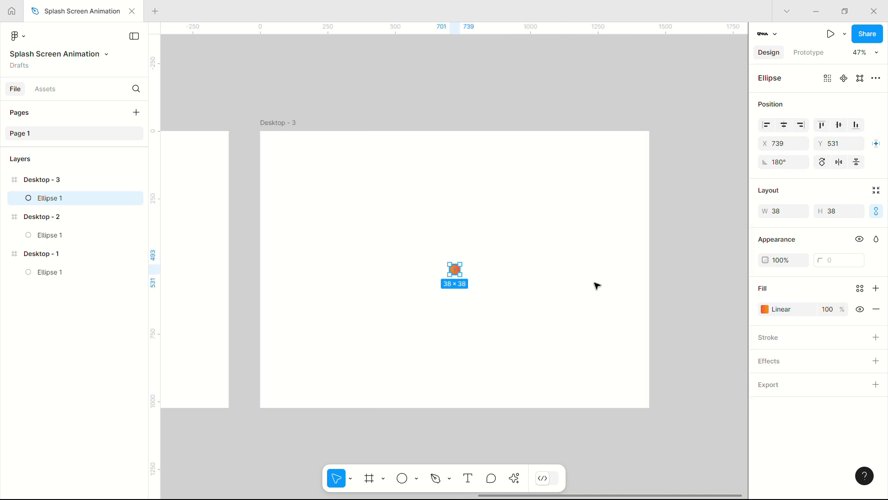
click(468, 478)
click(332, 274)
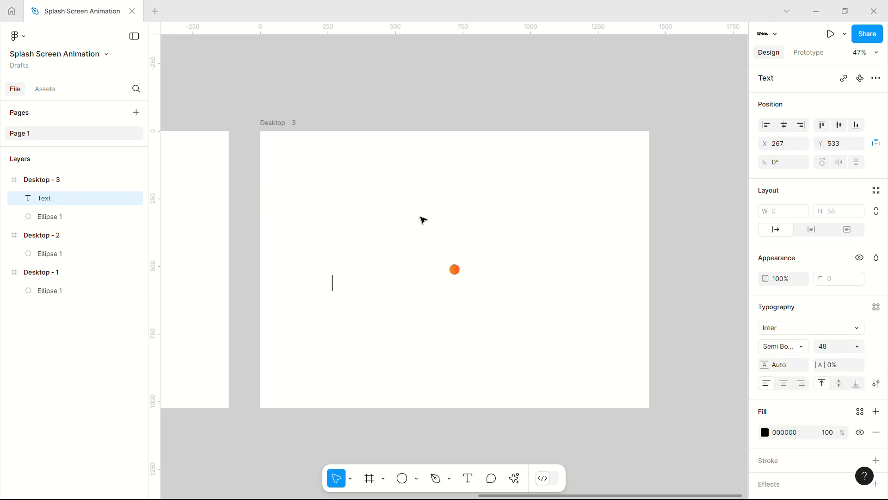
text(Splash S)
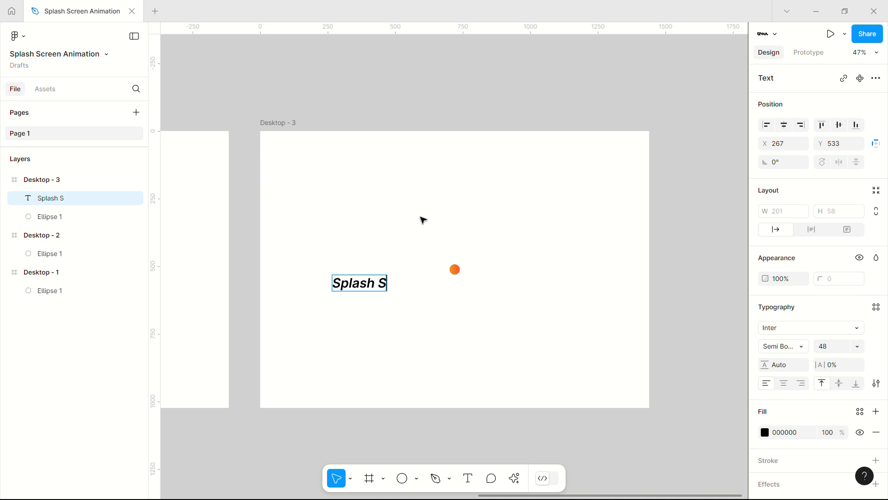
text(creen)
key(Escape)
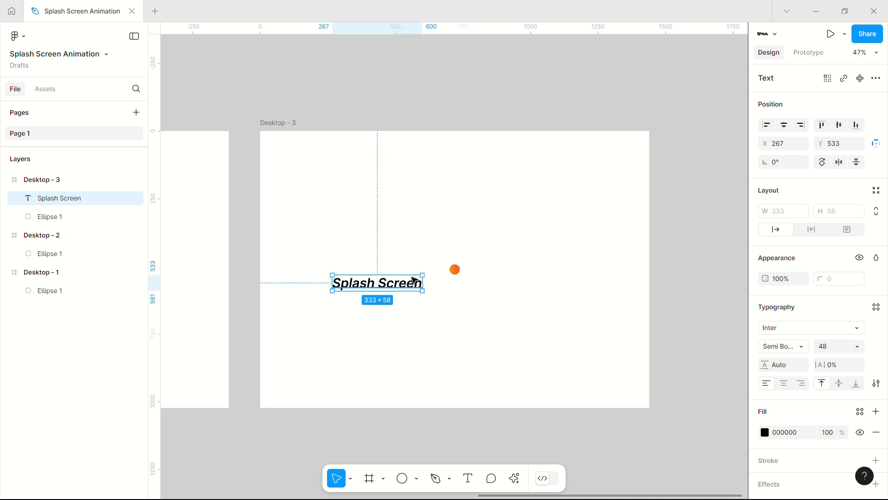
drag(409, 281, 468, 285)
Shrink the circle in Desktop - 3 to about 25 × 25 and centre it horizontally in the frame.
scroll(418, 269, up, 5)
scroll(429, 273, up, 2)
click(536, 283)
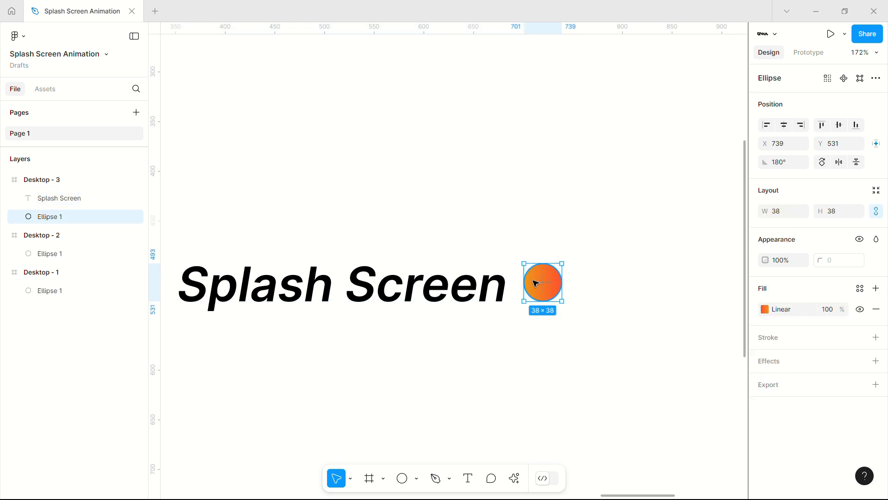
drag(524, 264, 538, 276)
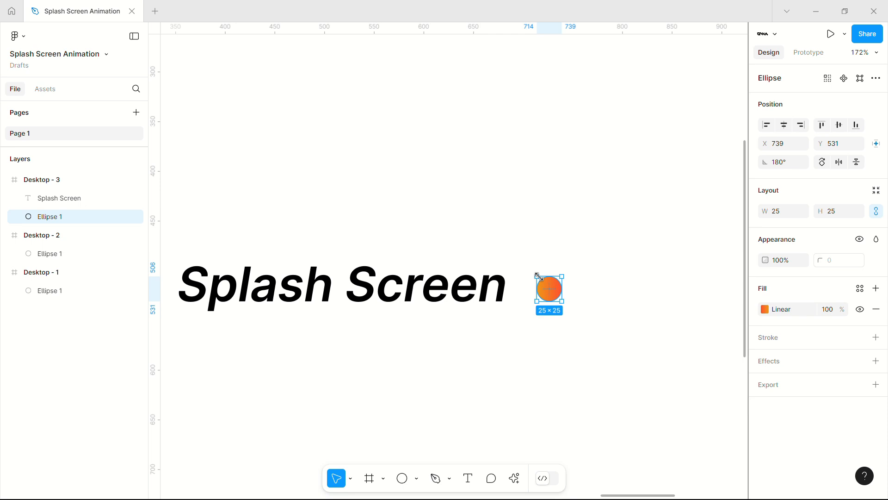
click(784, 124)
Move the Splash Screen text in Desktop - 3 to about X 360, Y 478, beside the circle, and deselect it.
drag(462, 297, 471, 289)
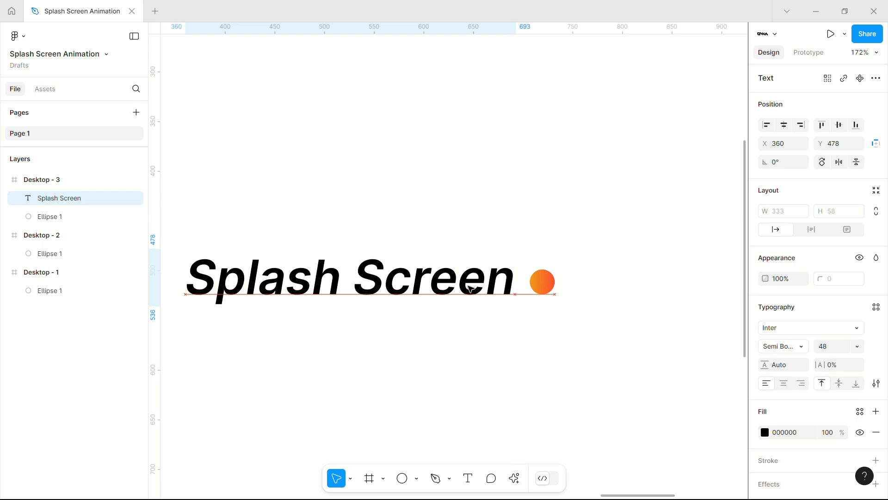
click(590, 224)
scroll(589, 225, down, 5)
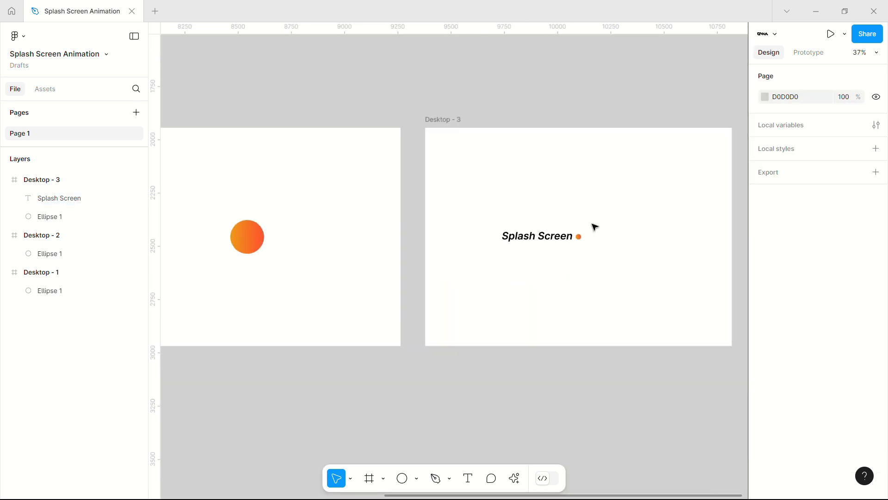
scroll(594, 227, right, 3)
scroll(594, 227, left, 2)
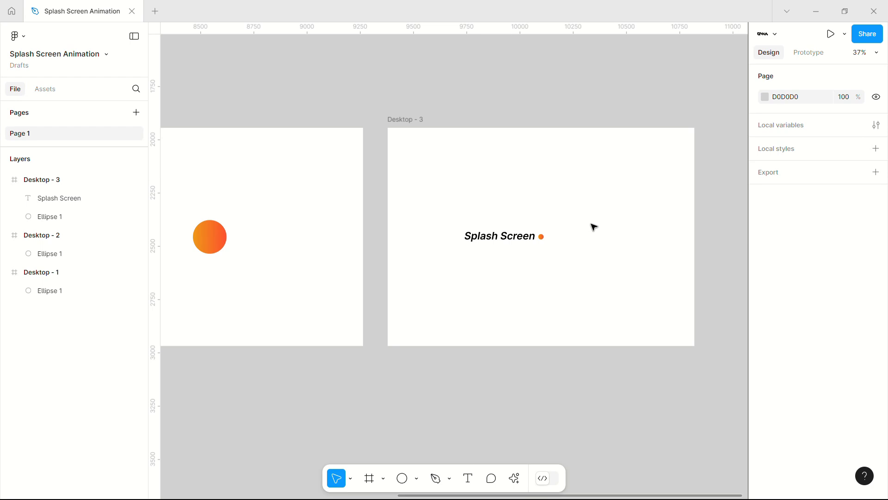
Shift the Splash Screen text in Desktop - 3 straight left to X -120, partly beyond the frame's left edge.
click(525, 239)
scroll(525, 239, right, 4)
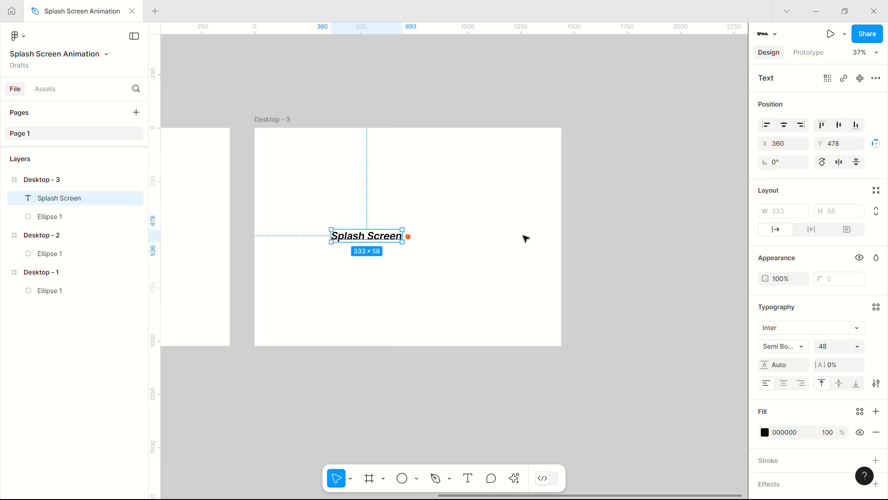
key(shift+Left)
key(shift+Left)
key(shift+Left)
key(shift+Left)
key(shift+Left)
key(shift+Left)
key(shift+Left)
key(shift+Left)
key(shift+Left)
key(shift+Left)
key(shift+Left)
key(shift+Left)
key(shift+Left)
key(shift+Left)
key(shift+Left)
key(shift+Left)
key(shift+Left)
key(shift+Left)
key(shift+Left)
key(shift+Left)
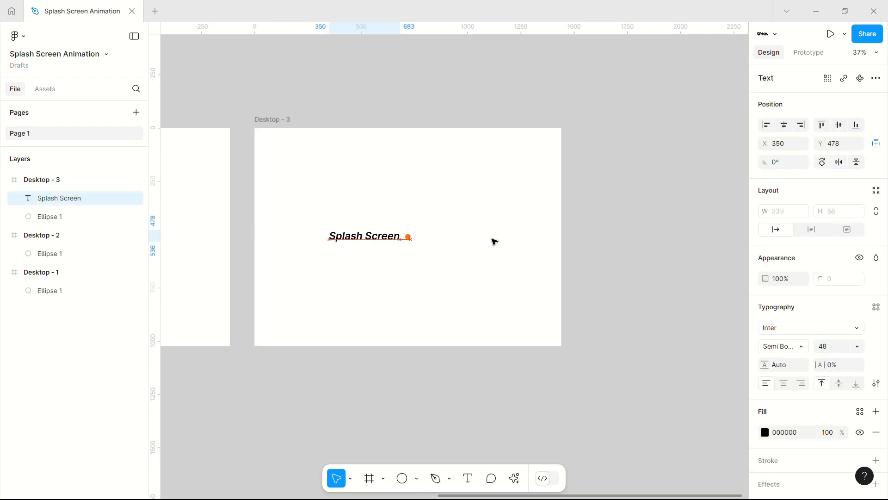
key(shift+Left)
key(shift+Left)
key(shift+Left)
key(shift+Left)
key(shift+Left)
key(shift+Left)
key(shift+Left)
key(shift+Left)
key(shift+Left)
key(shift+Left)
key(shift+Left)
key(shift+Left)
key(shift+Left)
key(shift+Left)
key(shift+Left)
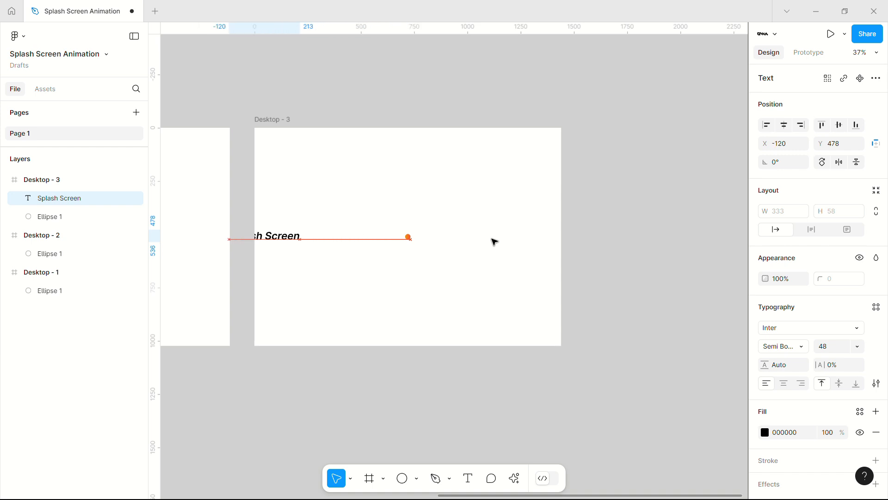
Set the opacity of the shifted Splash Screen text in Desktop - 3 to 0%.
click(784, 281)
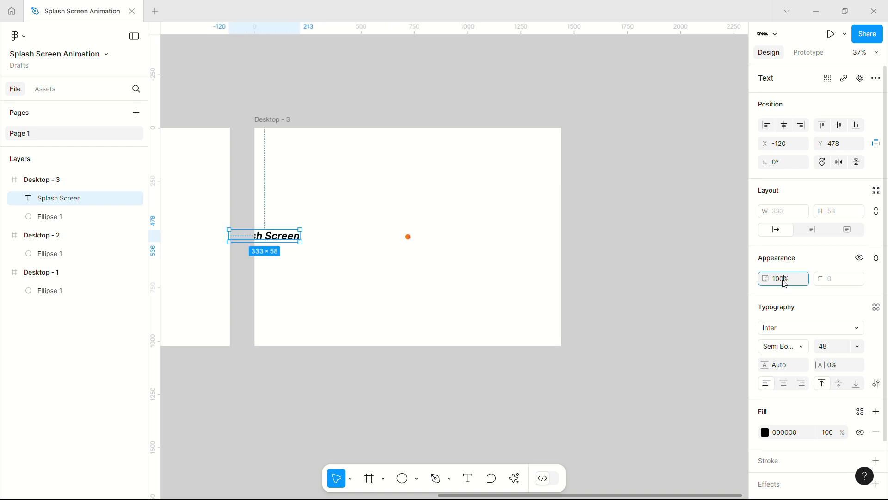
text(0)
key(Return)
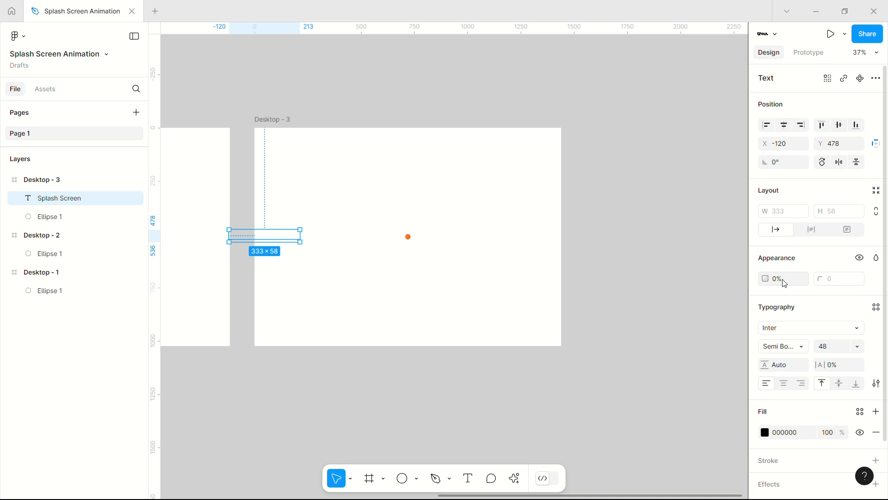
Duplicate the Desktop - 3 frame and place the copy directly to its right.
click(276, 119)
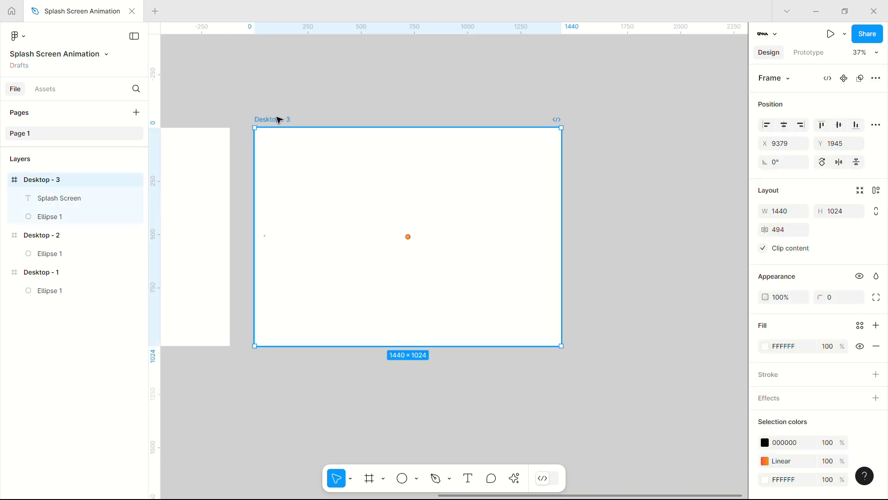
drag(279, 120, 610, 120)
scroll(472, 240, right, 5)
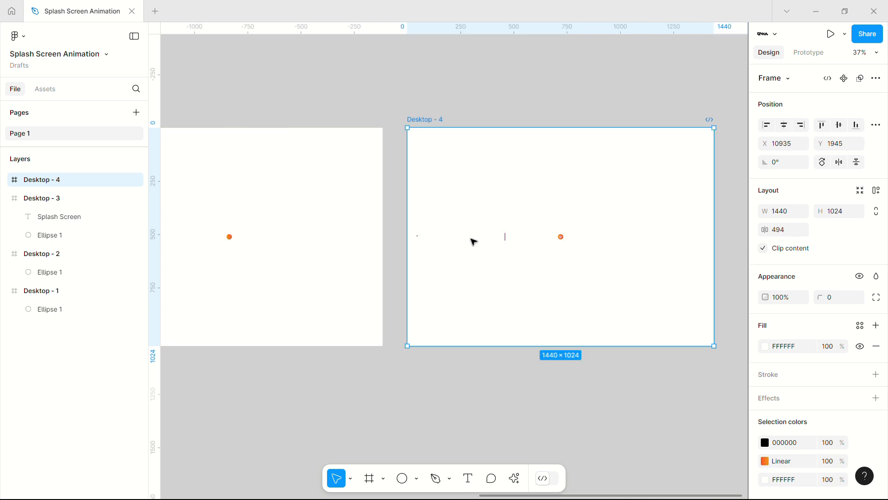
Set the opacity of the Splash Screen text in the Desktop - 4 frame to 100%.
click(439, 238)
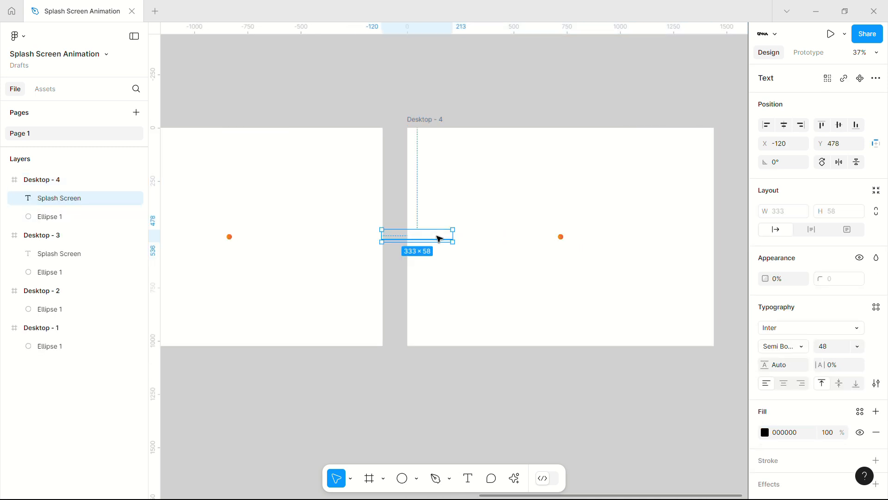
click(793, 282)
text(100)
key(Return)
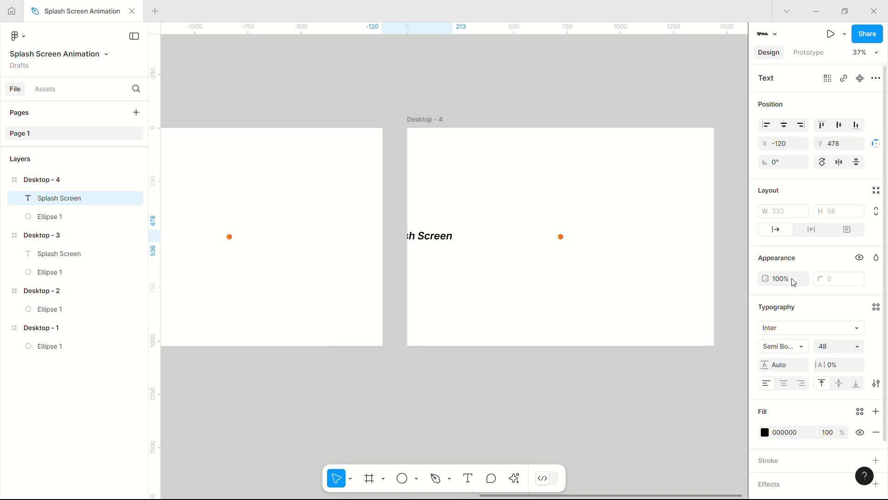
Shift the Splash Screen text in Desktop - 4 straight right to X 361, just beside the circle.
key(shift+Right)
key(shift+Right)
key(shift+Right)
key(shift+Right)
key(shift+Right)
key(shift+Right)
key(shift+Right)
key(shift+Right)
key(shift+Right)
key(shift+Right)
key(shift+Right)
key(shift+Right)
key(shift+Right)
key(shift+Right)
key(shift+Right)
key(shift+Right)
key(shift+Right)
key(shift+Right)
key(shift+Right)
key(shift+Right)
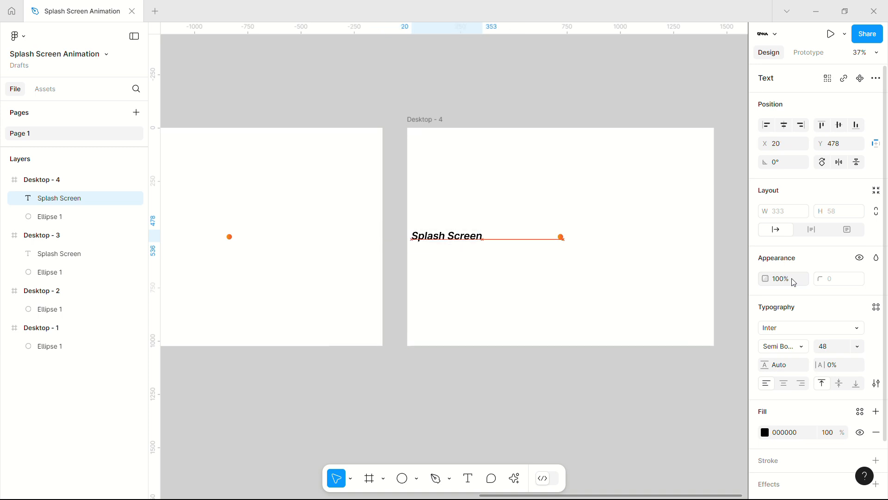
key(shift+Right)
key(shift+Right)
key(shift+Right)
key(shift+Right)
key(shift+Right)
key(shift+Right)
key(shift+Right)
key(shift+Right)
key(shift+Right)
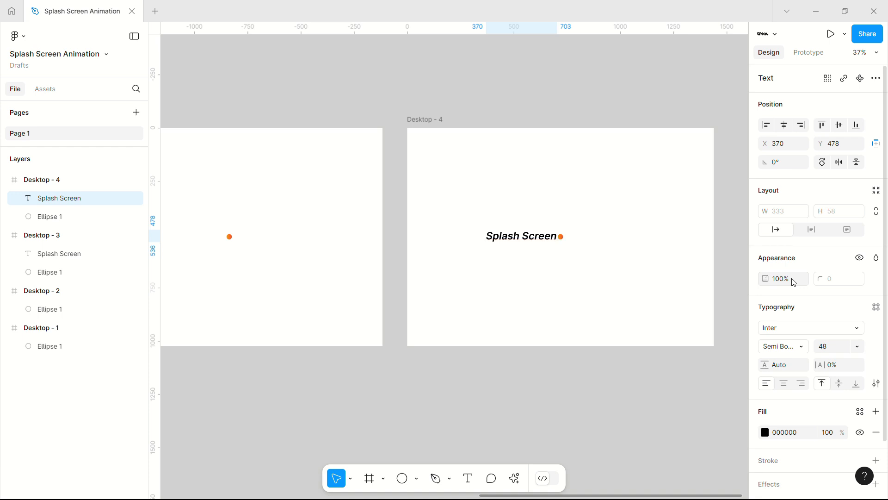
key(Left)
key(Left)
key(Left)
key(Left)
key(Left)
key(Left)
key(Left)
key(Left)
key(Left)
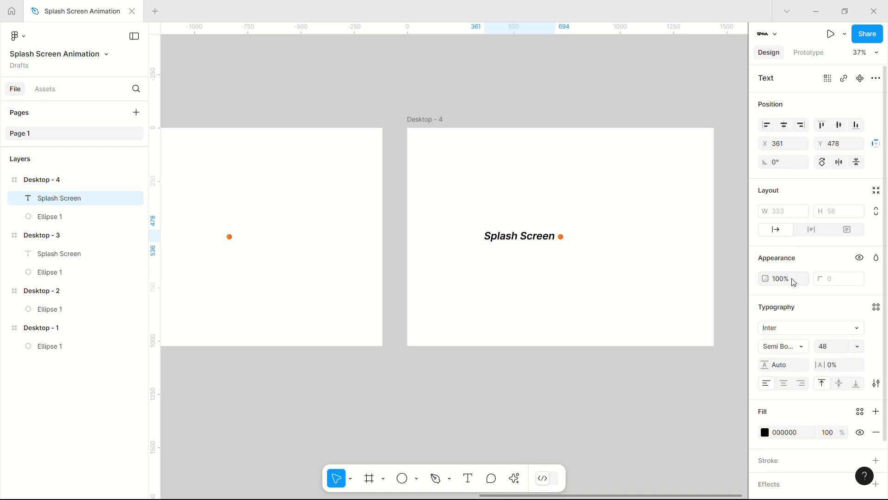
Move the text and circle in Desktop - 4 together so that the pair is centred in the frame, and deselect them.
shift+click(563, 237)
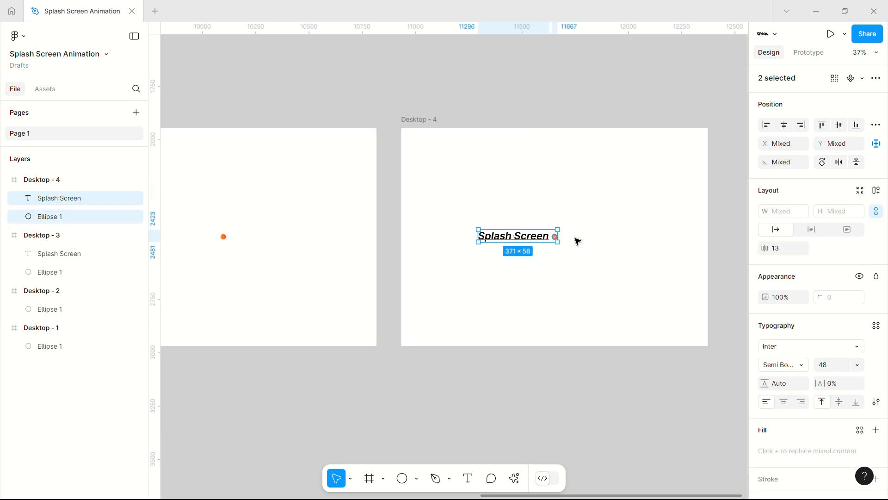
scroll(578, 241, right, 3)
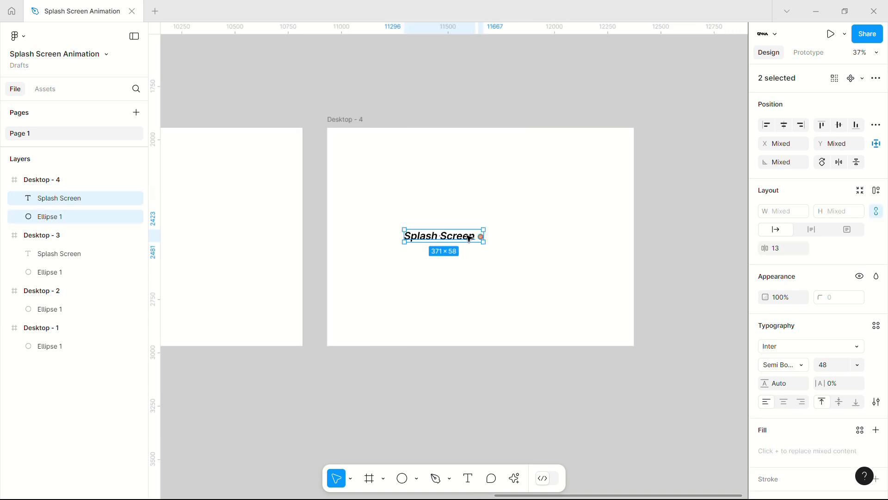
drag(468, 236, 506, 238)
click(678, 238)
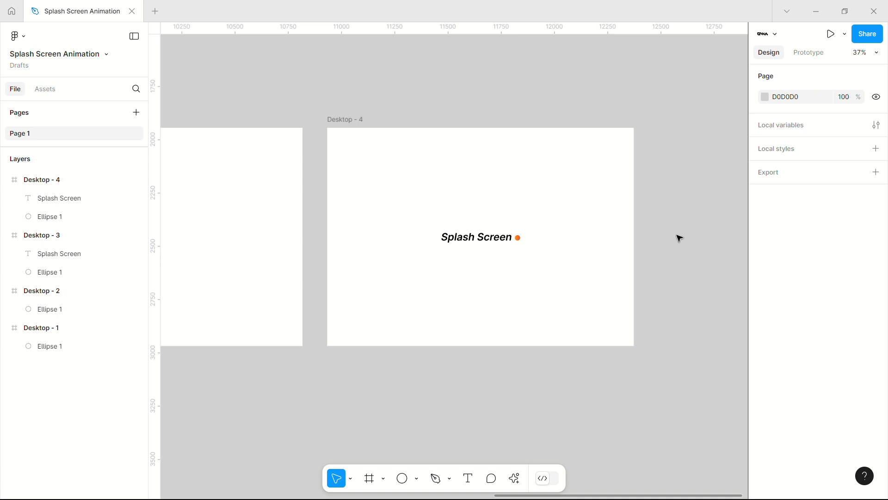
Create a prototype connection from the Desktop - 1 frame to the Desktop - 2 frame.
scroll(632, 262, down, 3)
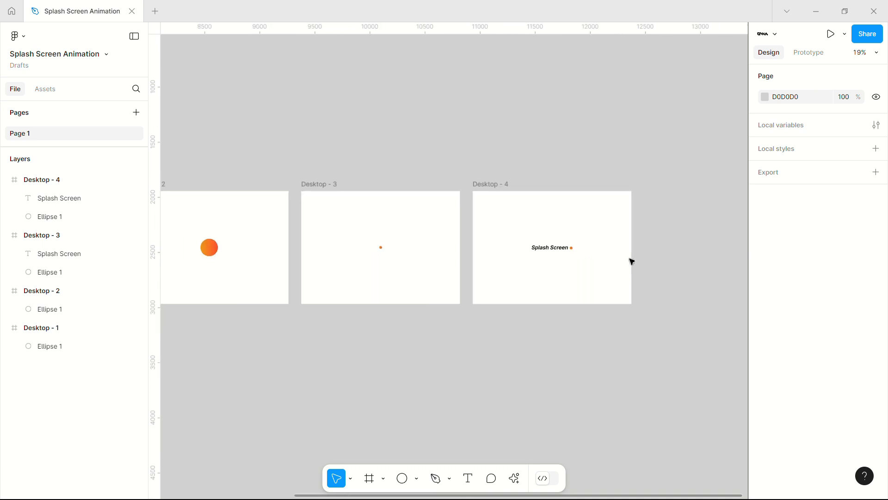
scroll(632, 261, left, 3)
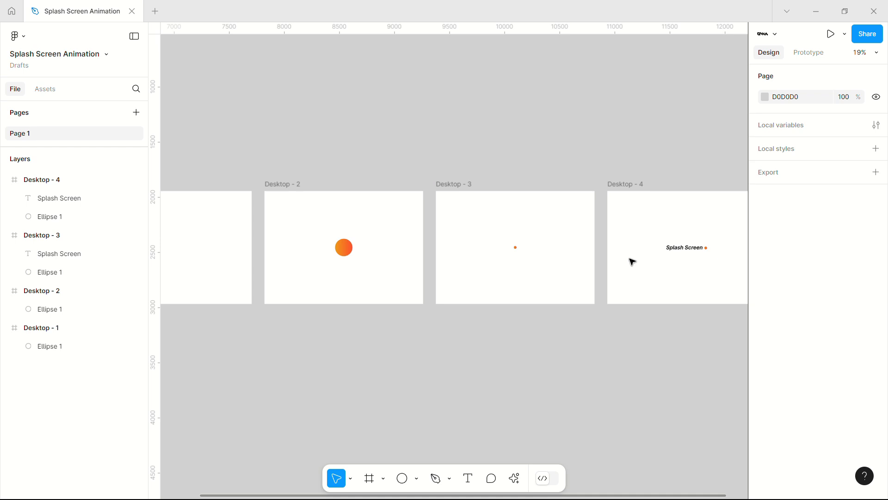
scroll(632, 261, down, 2)
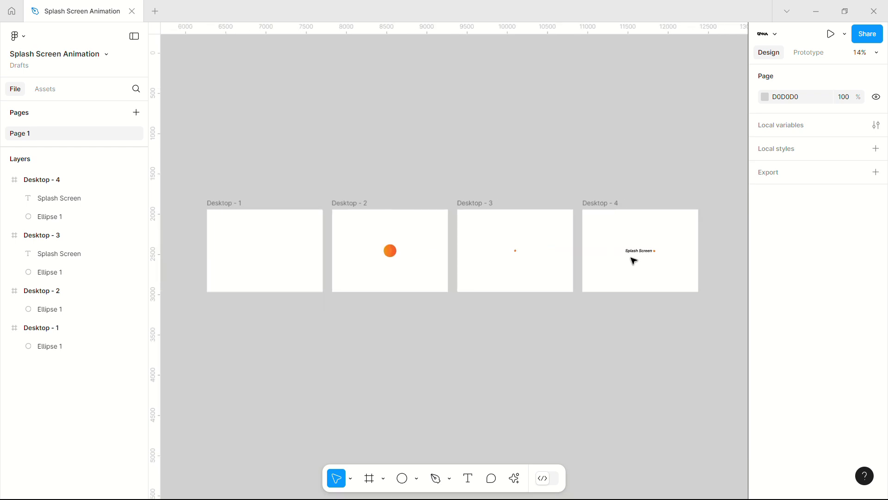
click(810, 52)
click(239, 205)
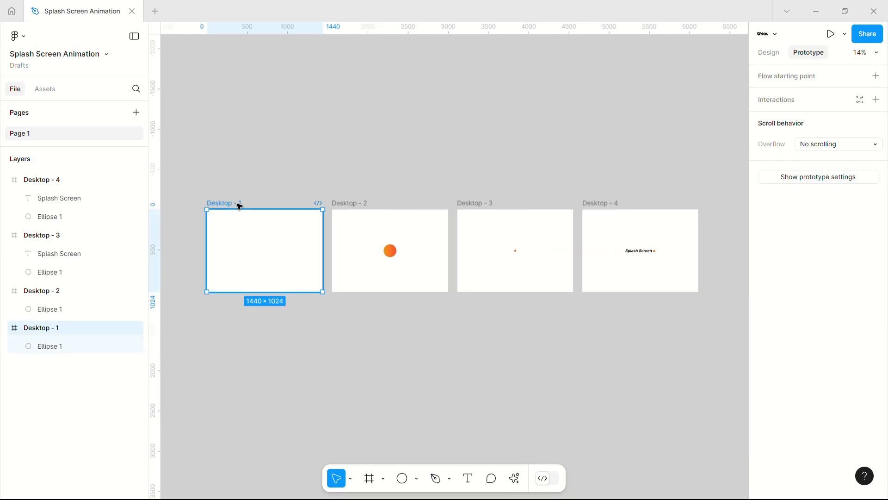
drag(322, 251, 351, 254)
scroll(346, 351, up, 2)
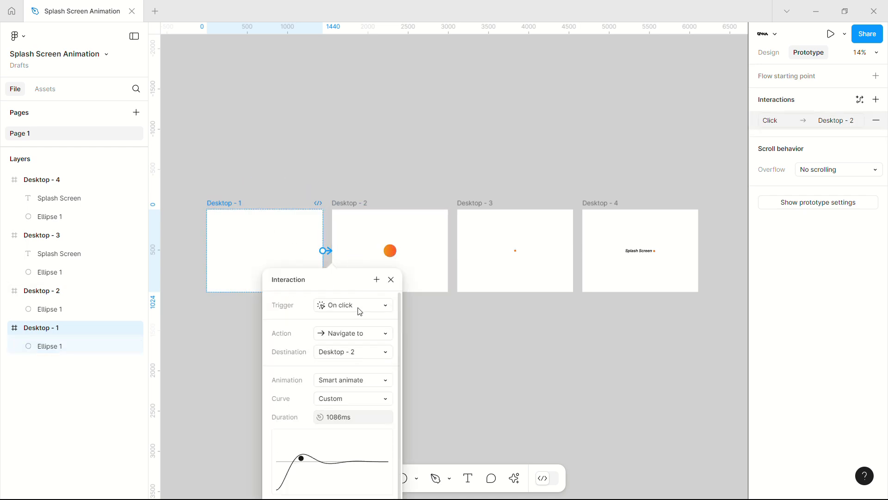
Set the trigger of the Desktop - 1 interaction to After delay with a delay of 1 ms.
click(360, 307)
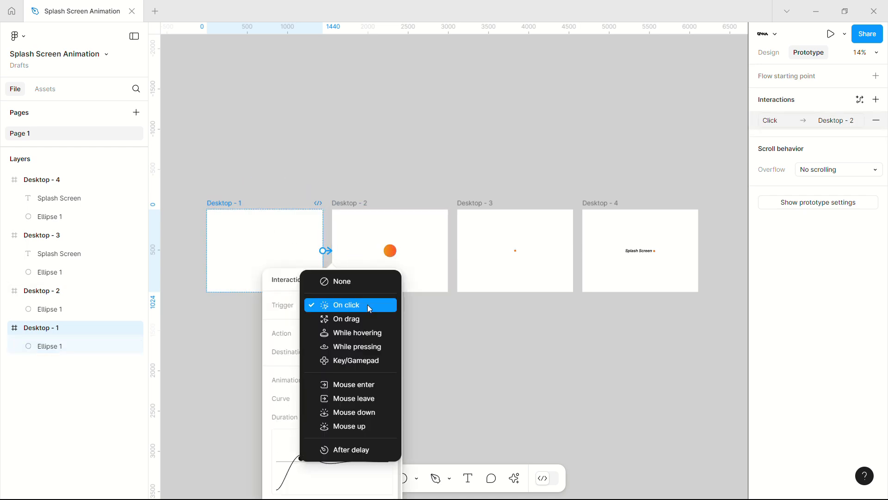
click(329, 449)
double_click(360, 327)
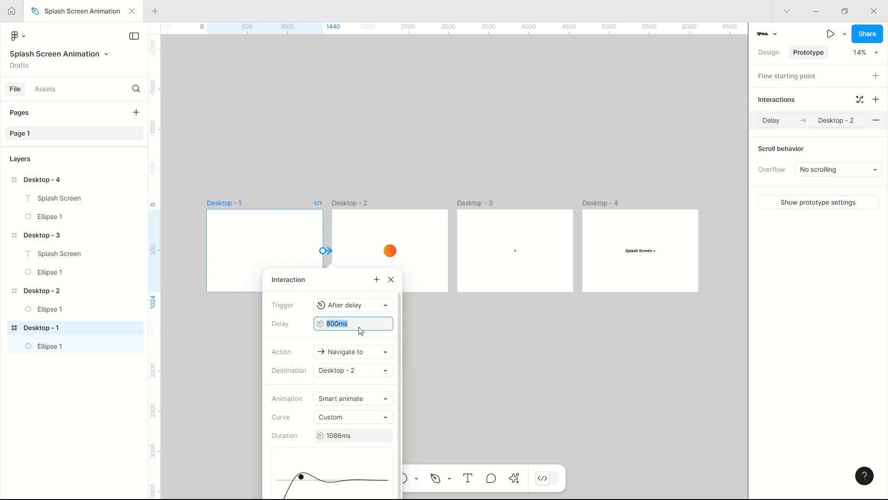
text(1)
key(Return)
Choose Smart animate with a Custom curve for the Desktop - 1 interaction, check its spring settings and close the interaction.
click(359, 398)
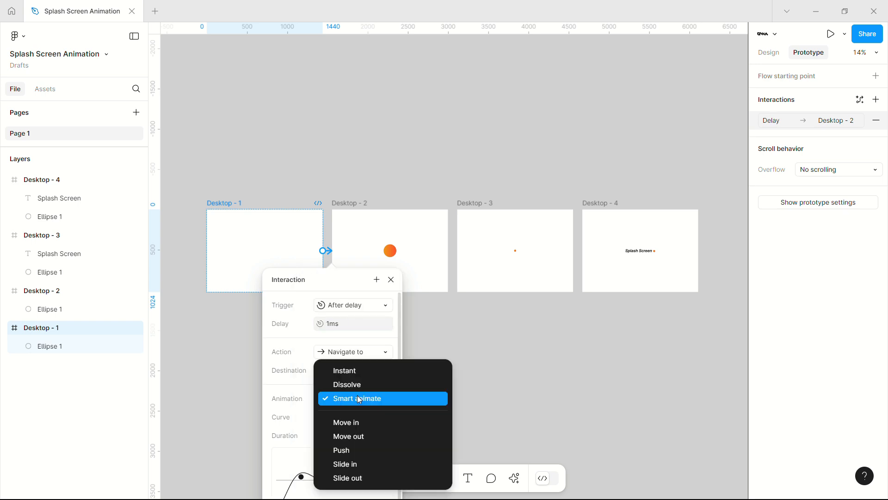
click(355, 399)
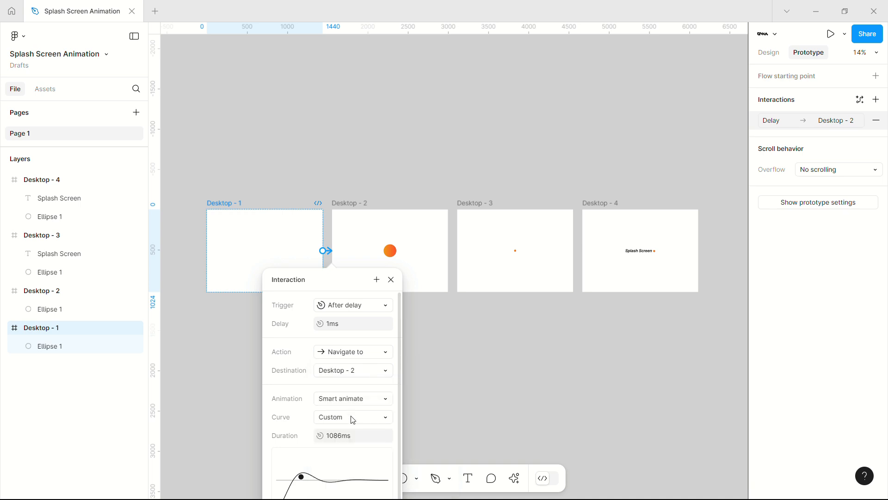
click(352, 416)
click(377, 417)
scroll(324, 456, down, 3)
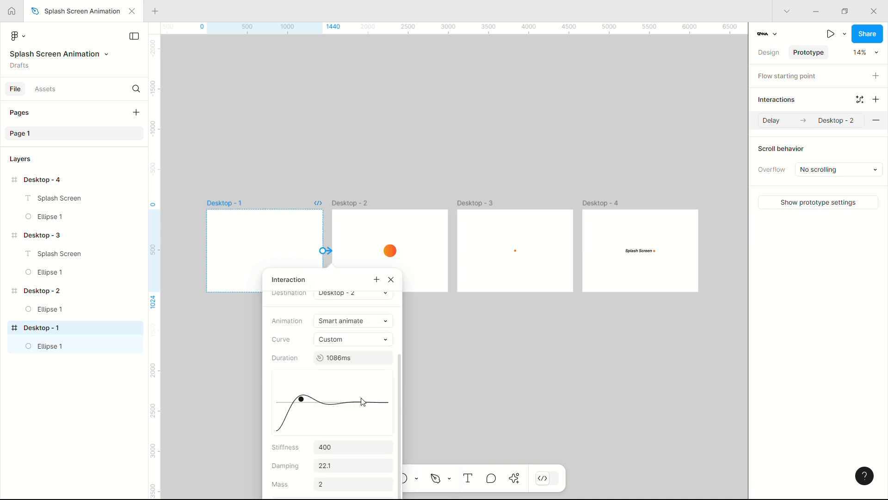
click(323, 451)
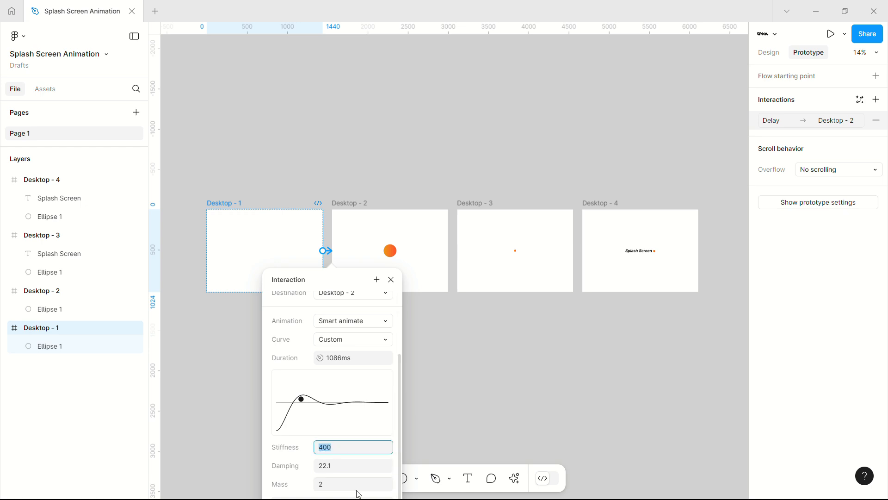
click(493, 365)
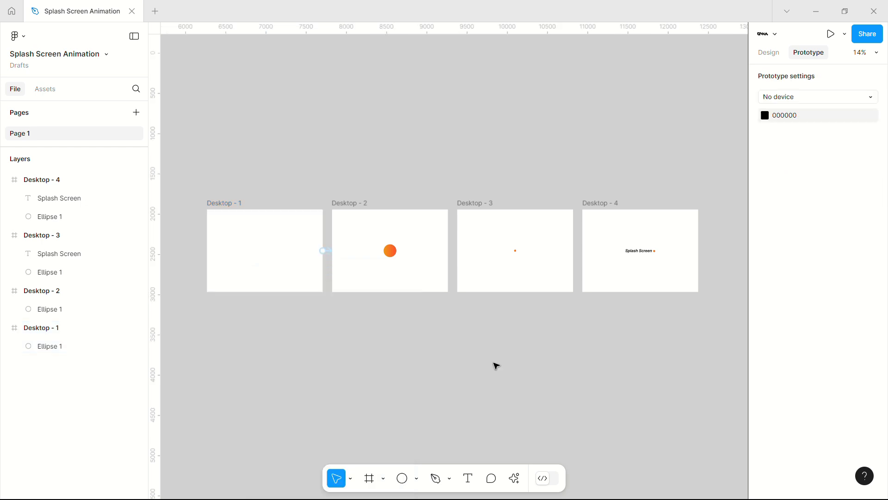
Connect the Desktop - 2 frame to the Desktop - 3 frame with an After delay trigger of 1 ms.
click(356, 203)
drag(452, 253, 513, 258)
click(476, 305)
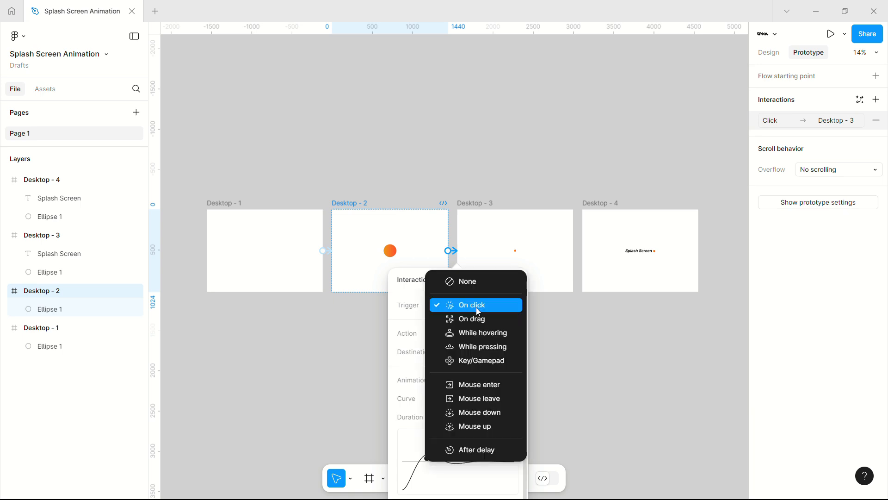
click(479, 448)
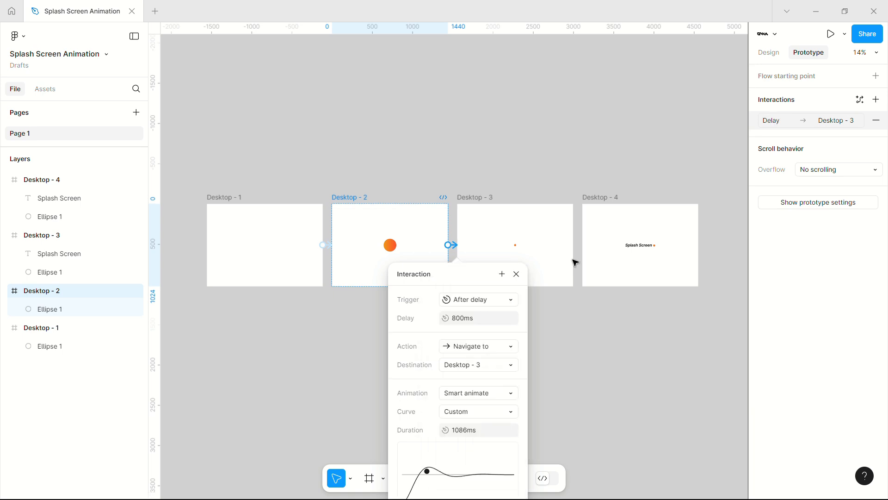
click(493, 311)
text(1)
key(Return)
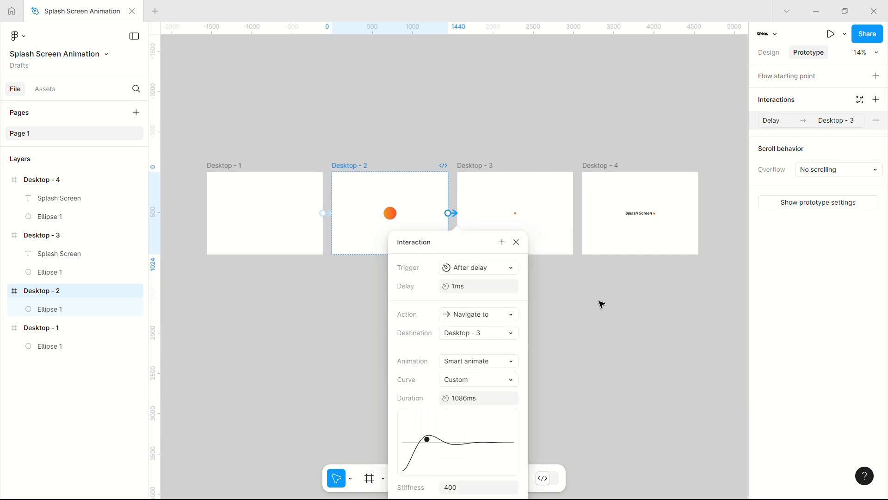
scroll(598, 283, down, 3)
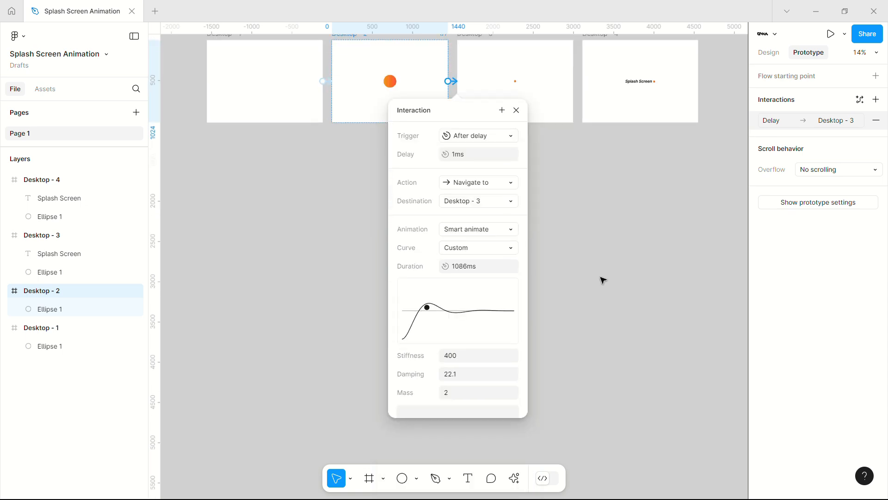
click(671, 258)
Connect the Desktop - 3 frame to the Desktop - 4 frame with an After delay trigger of 1 ms.
scroll(640, 238, up, 1)
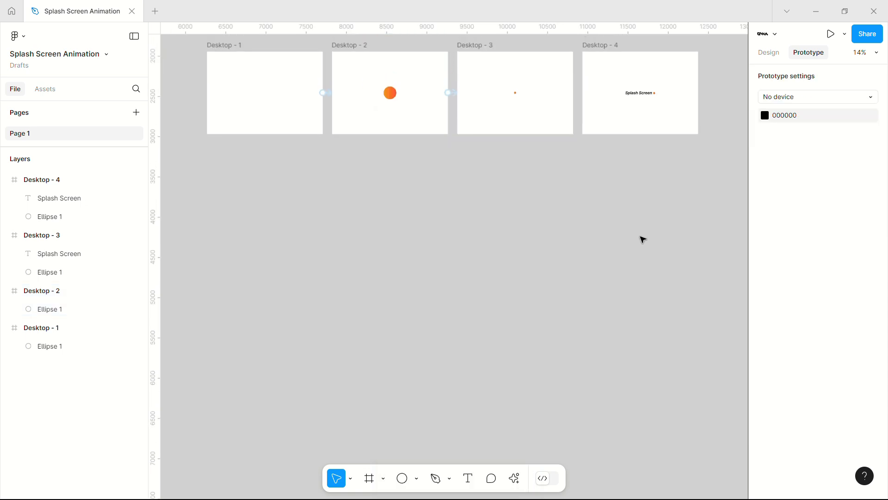
click(480, 44)
drag(573, 93, 601, 100)
scroll(605, 166, up, 2)
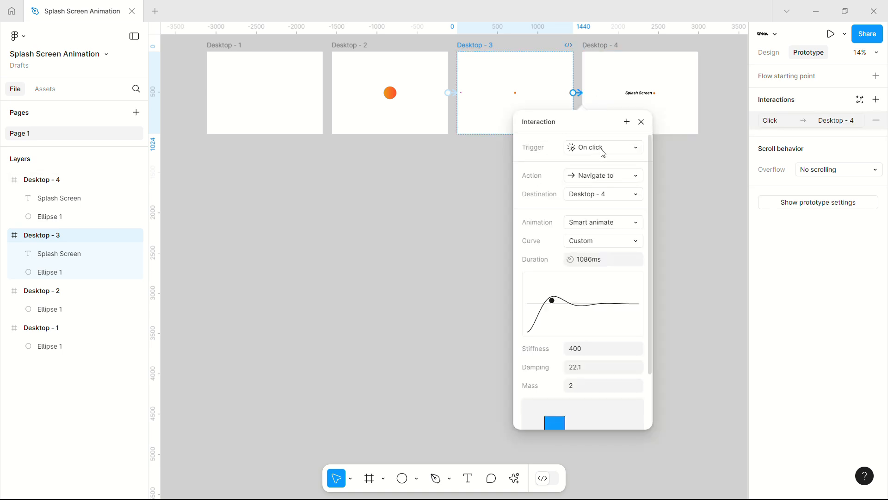
click(604, 147)
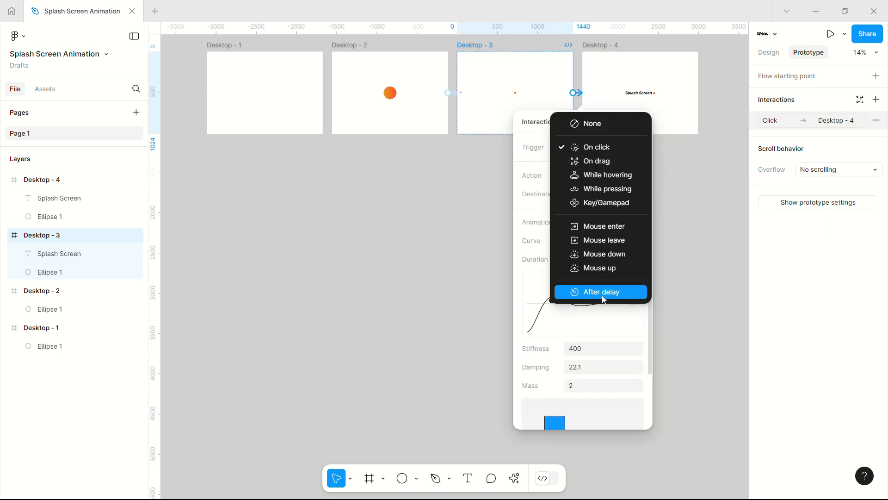
click(601, 292)
click(609, 166)
key(ctrl+a)
text(1)
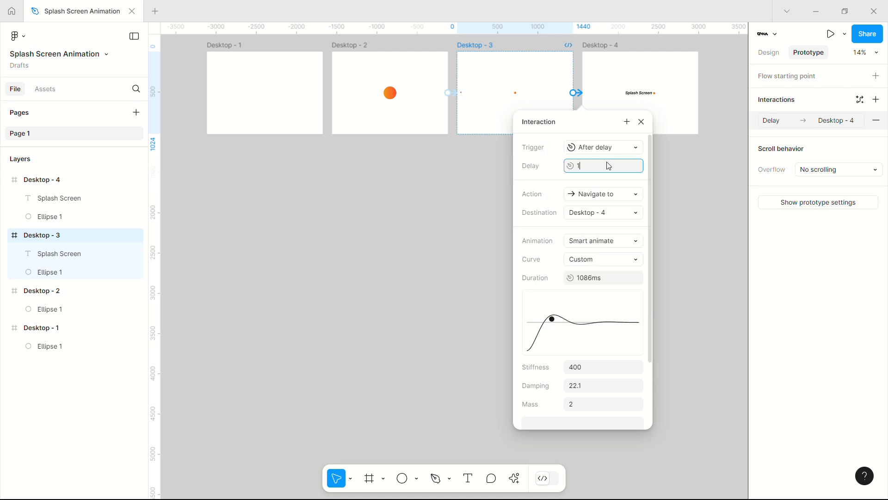
key(Return)
click(698, 301)
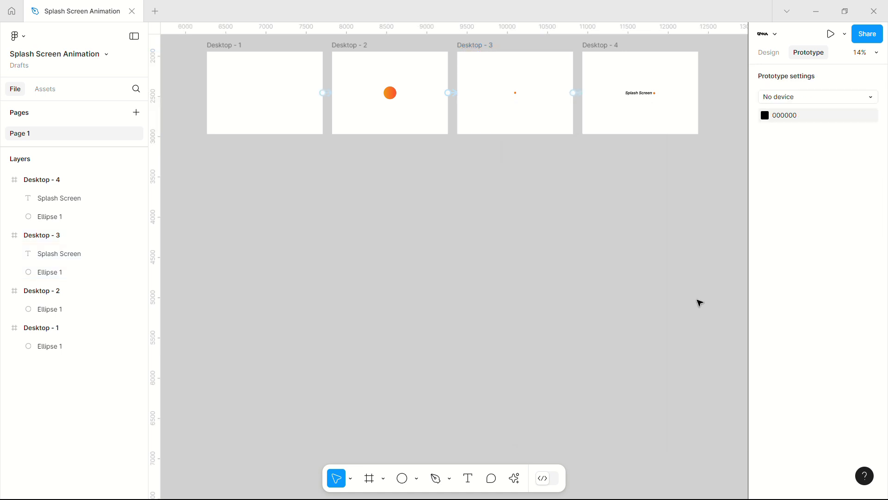
Play the prototype from Desktop - 1 with Fill screen scaling, watch it in full screen, and exit full screen.
scroll(564, 282, up, 3)
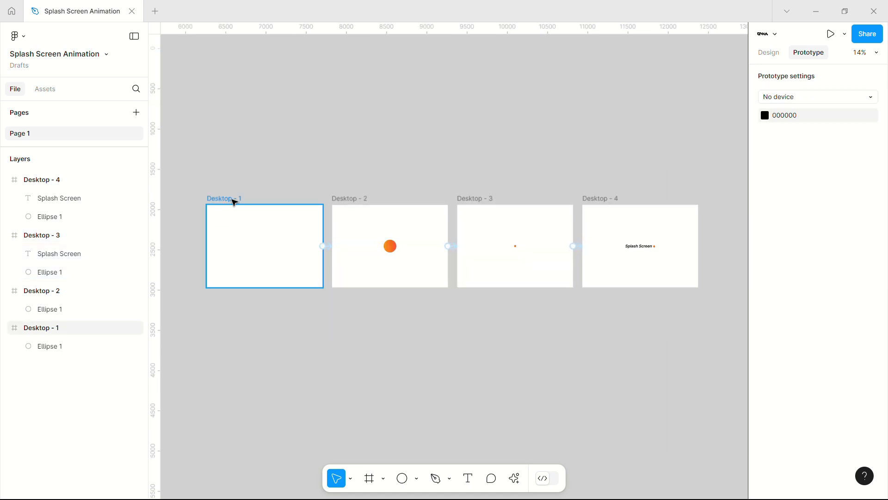
click(231, 199)
click(831, 34)
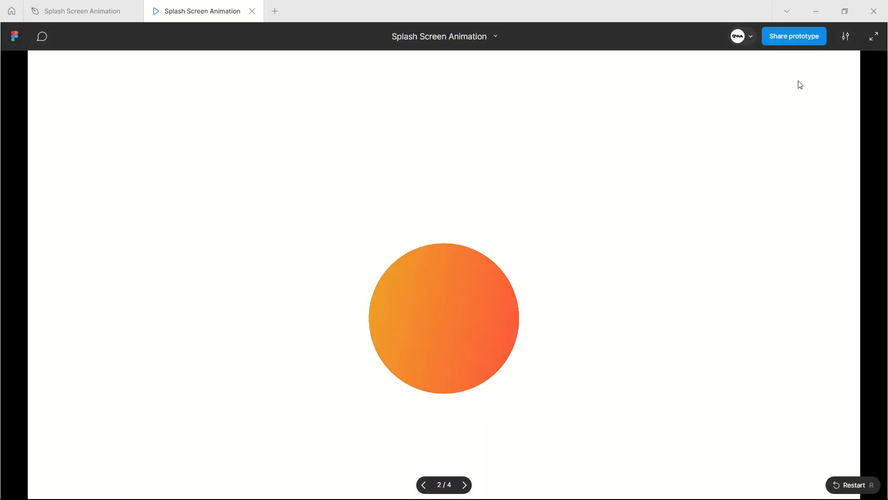
click(848, 34)
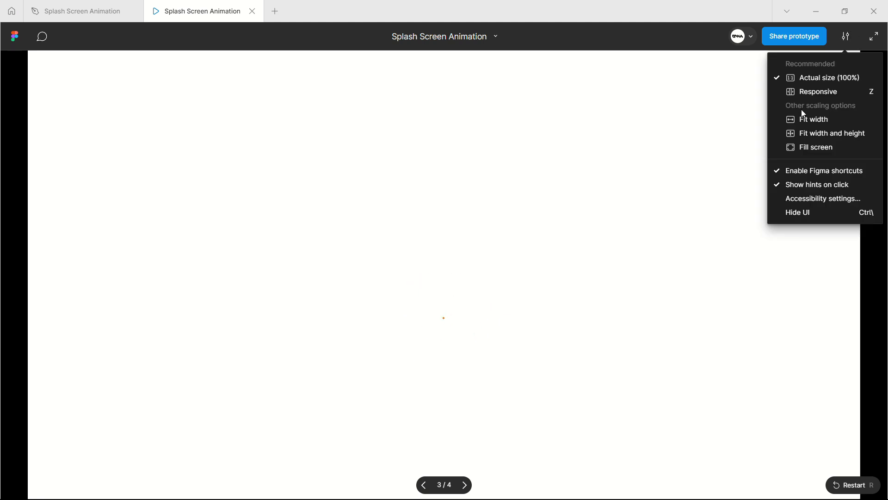
click(809, 145)
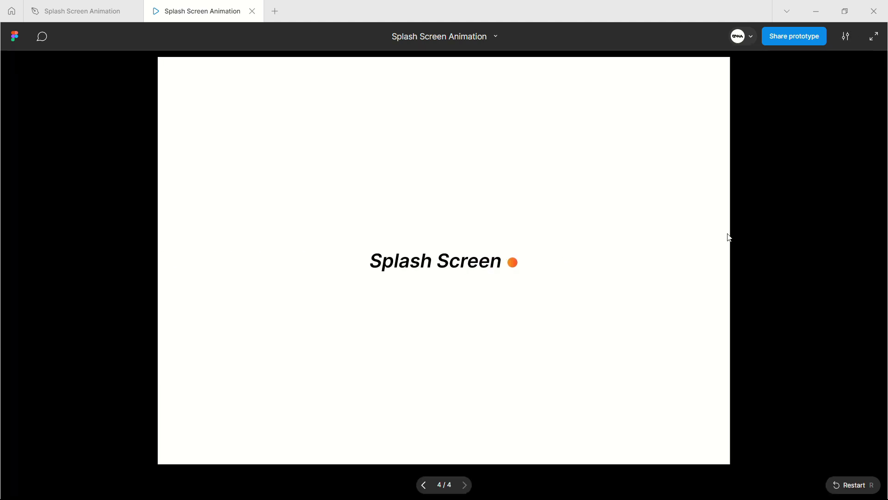
key(f)
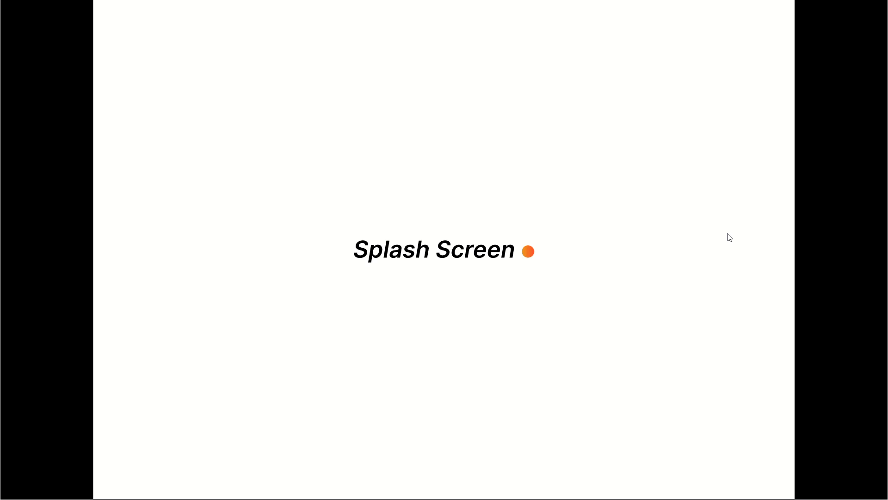
key(Escape)
Return to the design file and set the spring curve's mass to 1 in the Desktop - 3 to Desktop - 4 interaction.
click(104, 6)
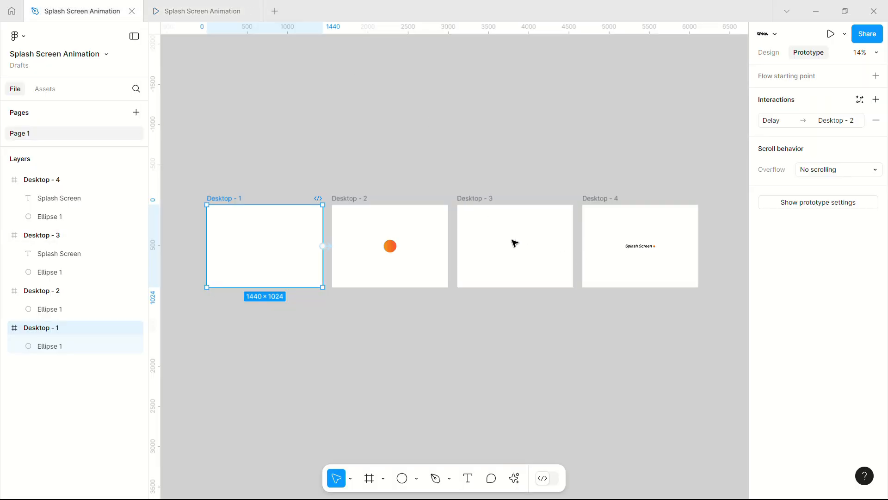
scroll(521, 250, up, 3)
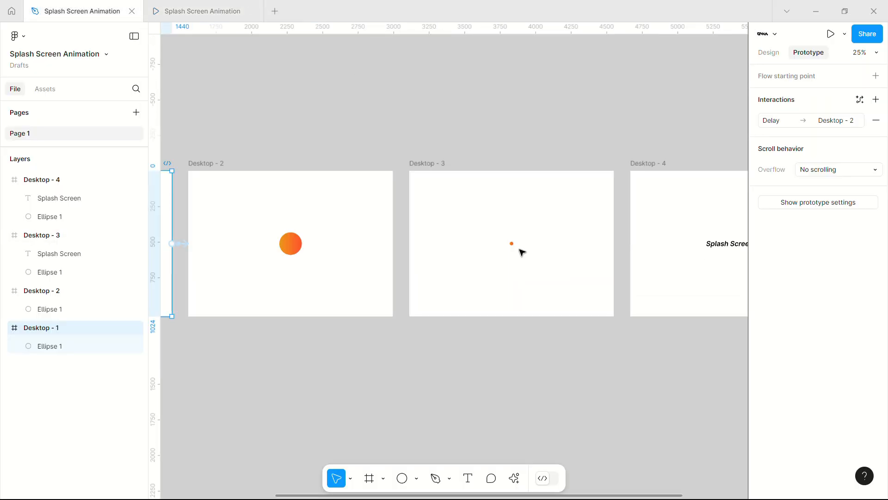
scroll(522, 252, right, 3)
click(339, 186)
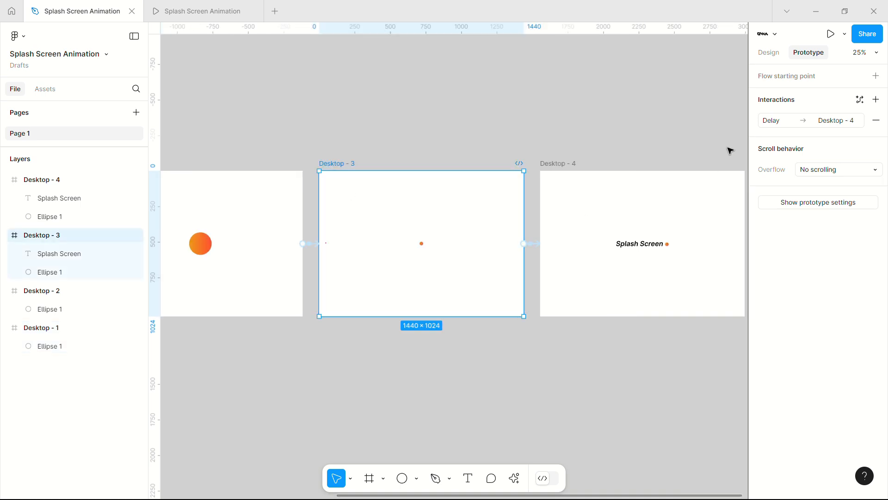
click(535, 245)
click(527, 481)
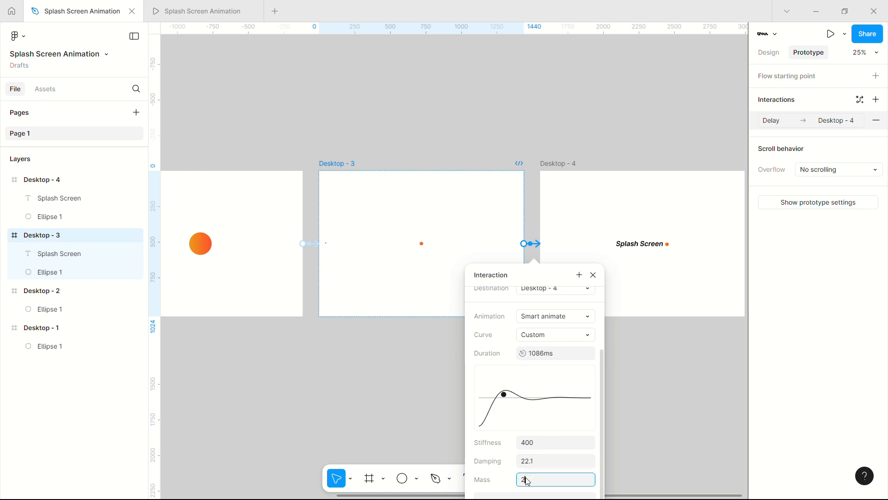
text(1)
key(Return)
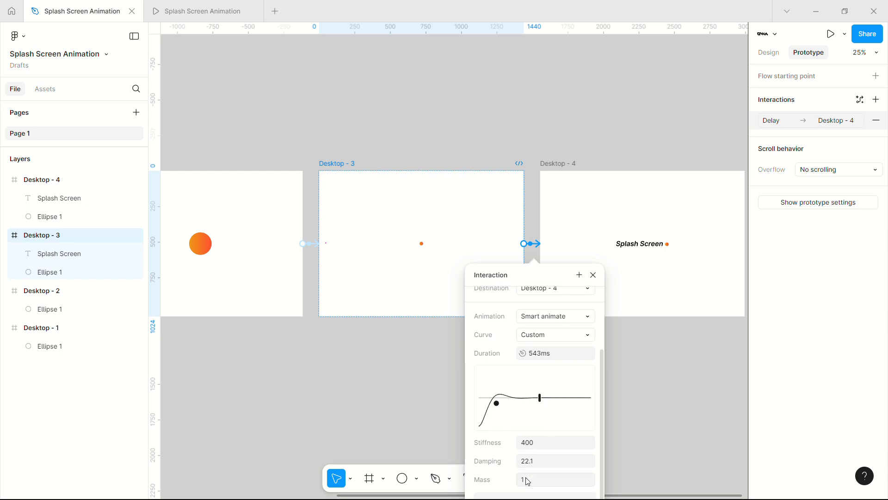
click(674, 387)
Switch back to the prototype preview to check the adjusted animation.
click(202, 11)
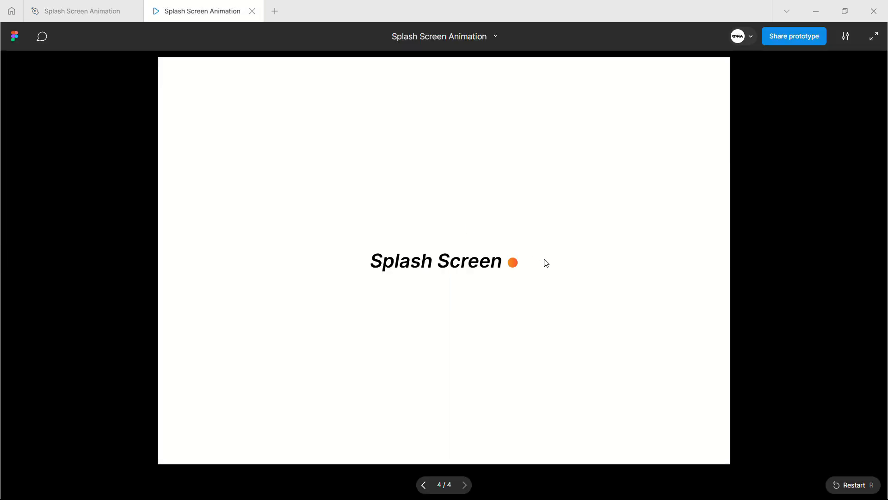